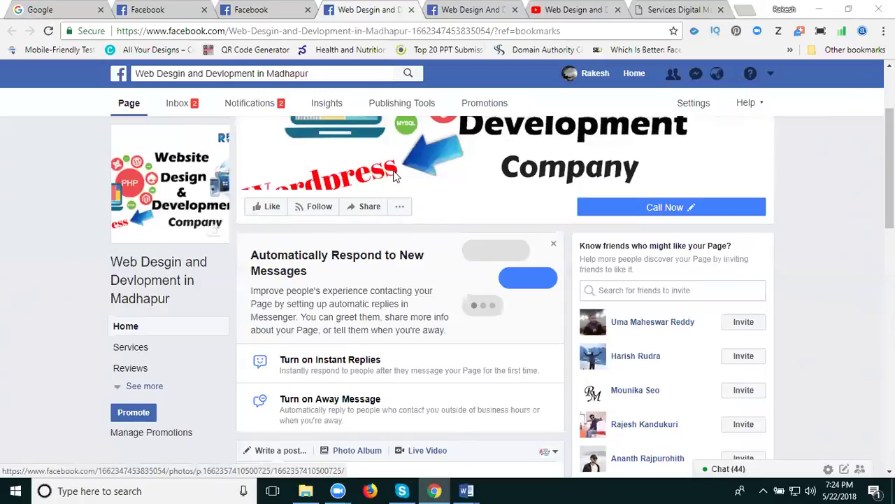
- Open the Web Design And Development In Hyderabad service on the Rakesh Tech Solutions website and copy its page address
{"action": "left_click", "coordinate": [659, 12]}
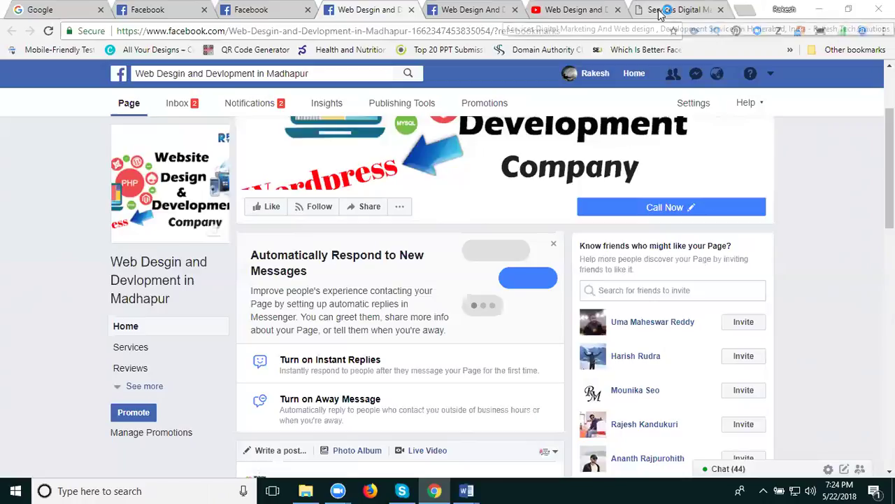
{"action": "scroll", "coordinate": [645, 145], "scroll_direction": "down", "scroll_amount": 6}
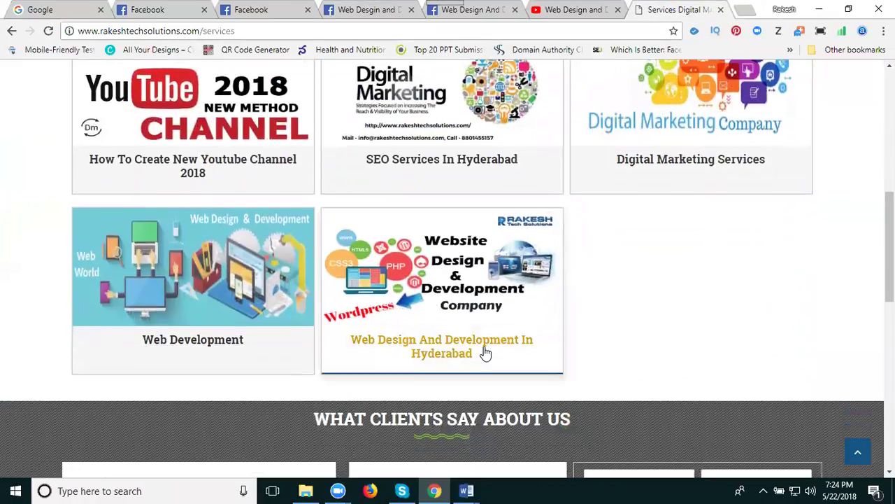
{"action": "left_click", "coordinate": [485, 353]}
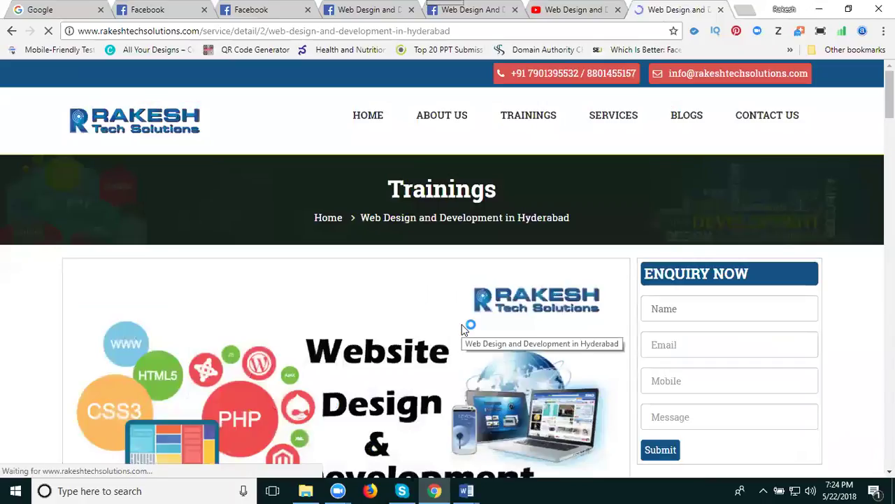
{"action": "left_click", "coordinate": [346, 32]}
{"action": "key", "text": "ctrl+c"}
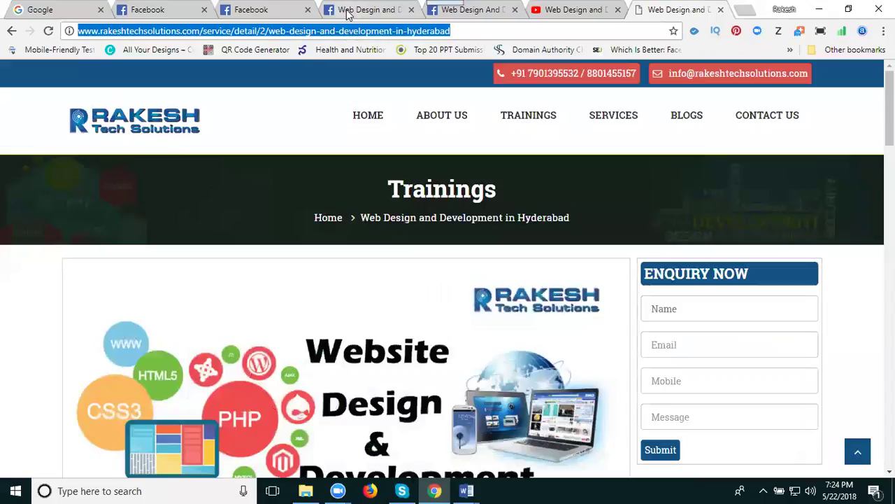
- Paste the copied service link into a new post on the Madhapur Facebook page and remove the link preview
{"action": "left_click", "coordinate": [347, 10]}
{"action": "scroll", "coordinate": [362, 242], "scroll_direction": "down", "scroll_amount": 4}
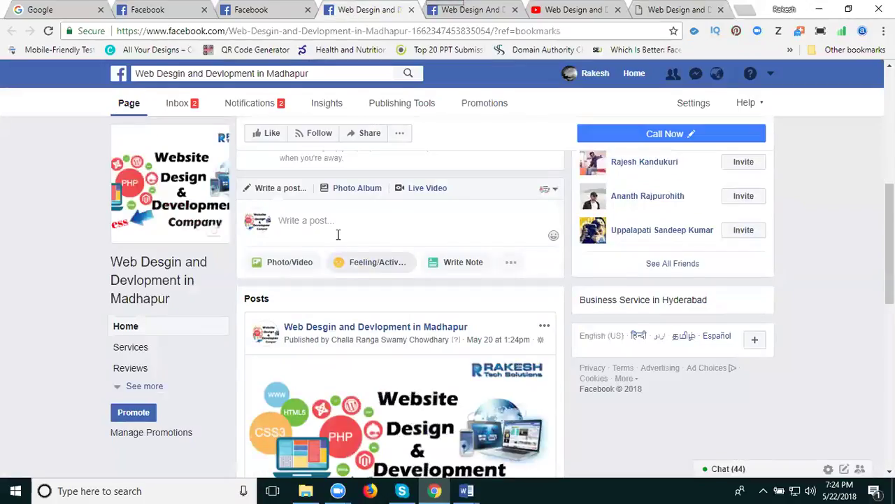
{"action": "left_click", "coordinate": [337, 230]}
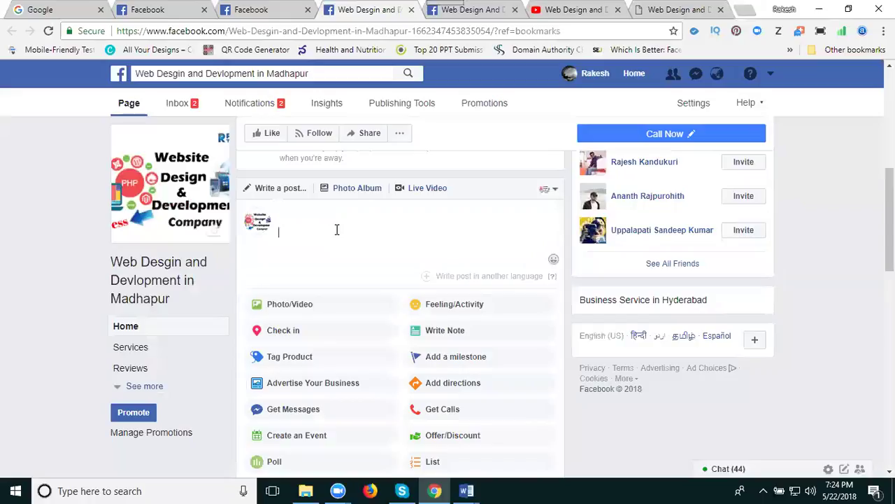
{"action": "key", "text": "ctrl+v"}
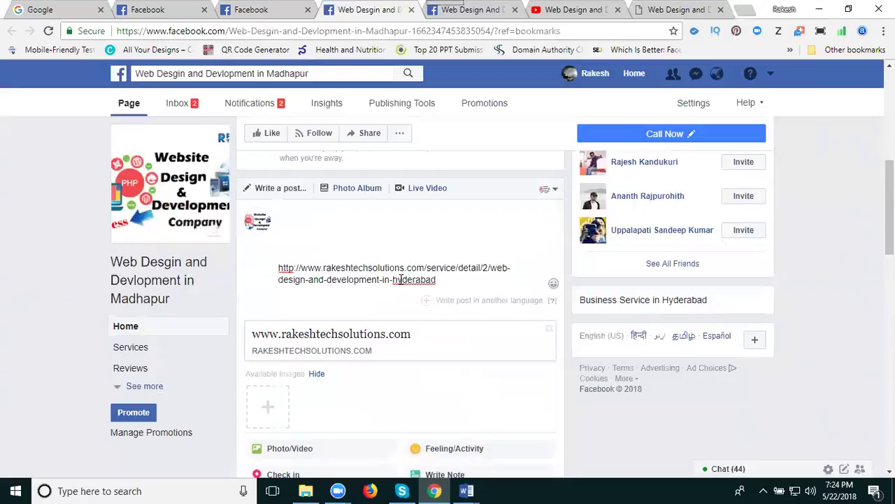
{"action": "scroll", "coordinate": [320, 310], "scroll_direction": "down", "scroll_amount": 3}
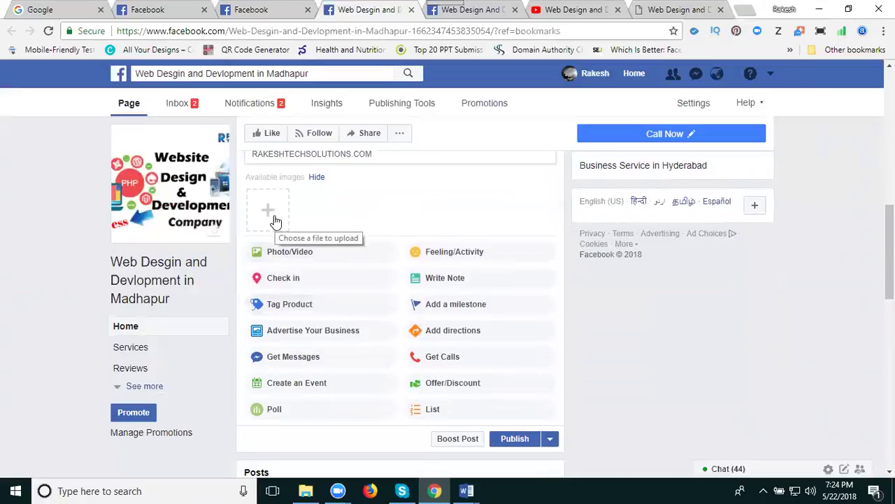
{"action": "scroll", "coordinate": [286, 227], "scroll_direction": "up", "scroll_amount": 2}
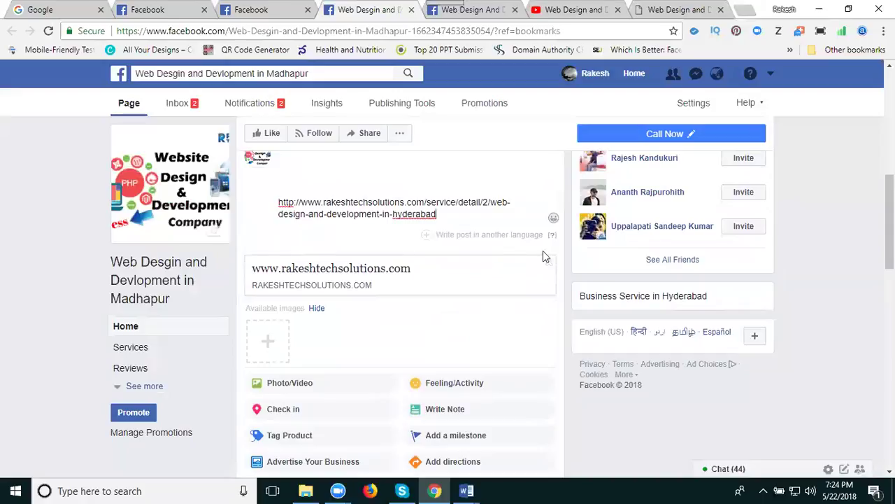
{"action": "left_click", "coordinate": [549, 264]}
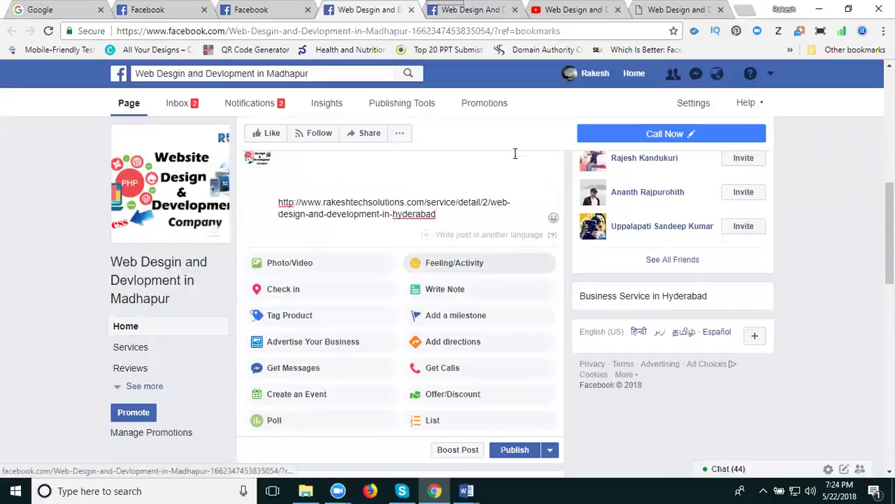
- Copy the line "Web Design and Development in Hyderabad" above the description on the service page
{"action": "left_click", "coordinate": [675, 10]}
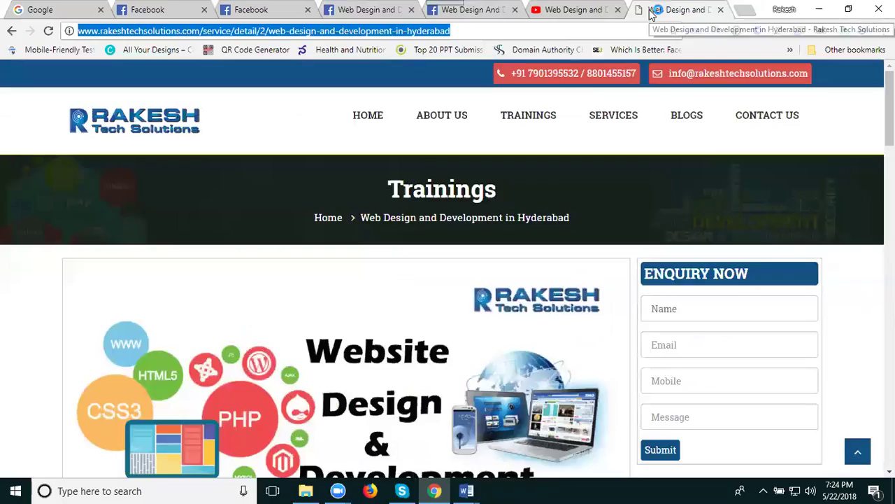
{"action": "scroll", "coordinate": [383, 297], "scroll_direction": "down", "scroll_amount": 1}
{"action": "scroll", "coordinate": [301, 335], "scroll_direction": "down", "scroll_amount": 4}
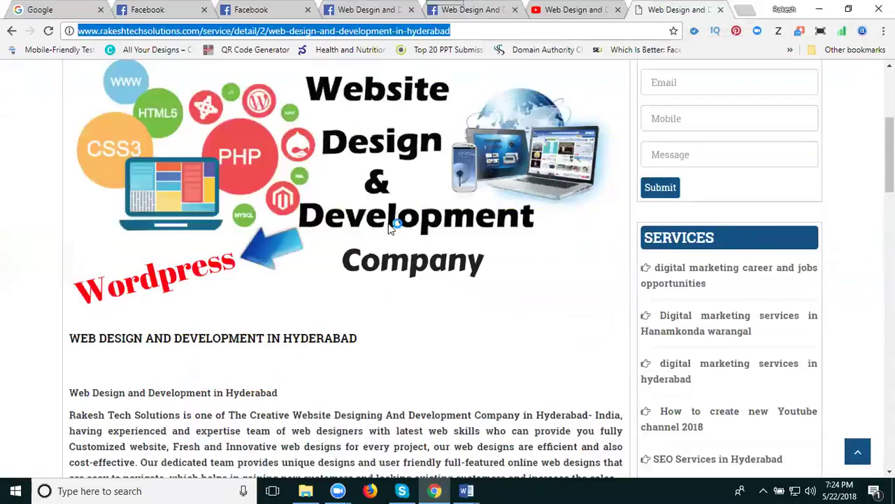
{"action": "scroll", "coordinate": [392, 226], "scroll_direction": "up", "scroll_amount": 3}
{"action": "scroll", "coordinate": [383, 245], "scroll_direction": "down", "scroll_amount": 1}
{"action": "scroll", "coordinate": [382, 245], "scroll_direction": "down", "scroll_amount": 2}
{"action": "triple_click", "coordinate": [182, 394]}
{"action": "key", "text": "ctrl+c"}
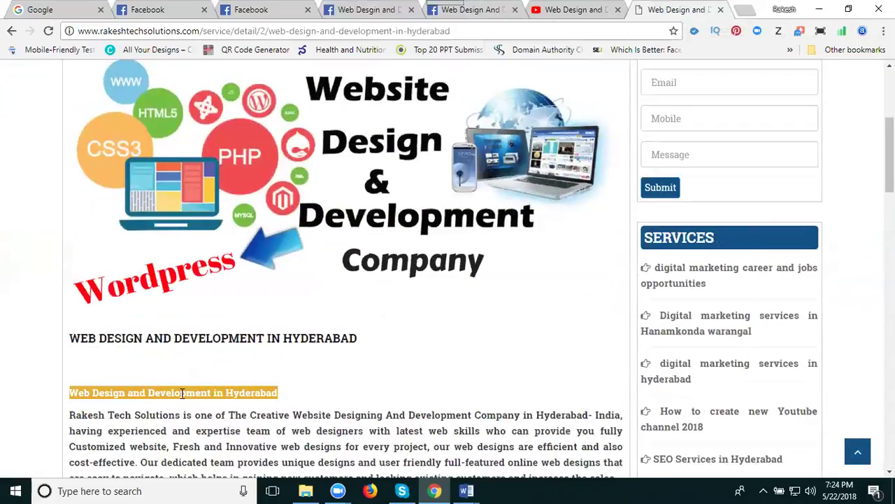
- Paste the copied title on the first line of the Facebook post, above the link
{"action": "left_click", "coordinate": [375, 11]}
{"action": "left_click", "coordinate": [339, 171]}
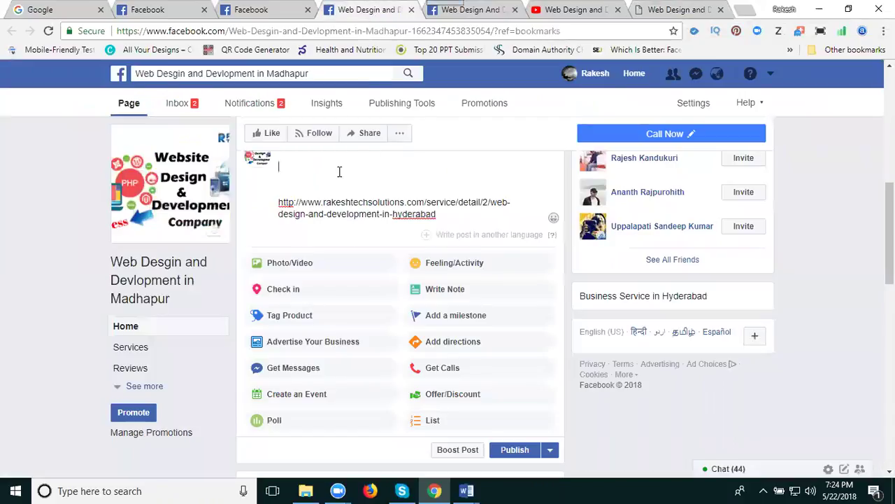
{"action": "key", "text": "ctrl+v"}
- Turn the title's keywords into hashtags so it reads "#WebDesign and #Development in #Hyderabad"
{"action": "left_click", "coordinate": [300, 168]}
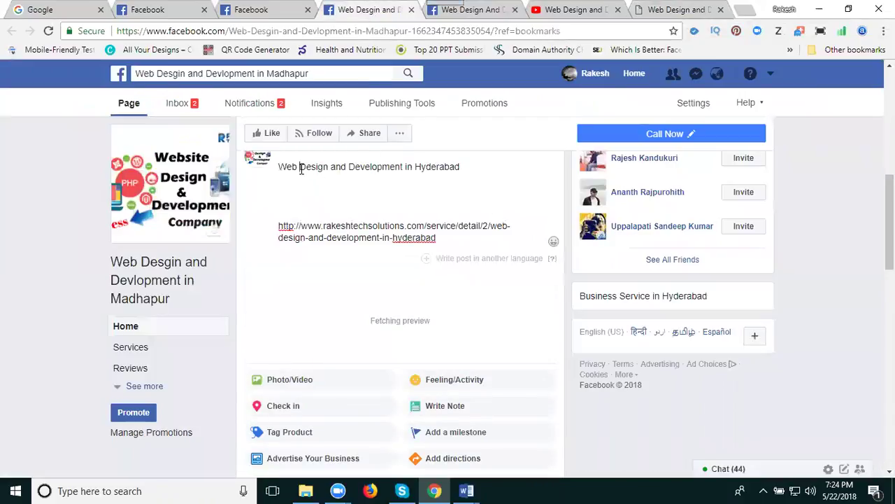
{"action": "key", "text": "BackSpace"}
{"action": "key", "text": "Home"}
{"action": "type", "text": "#"}
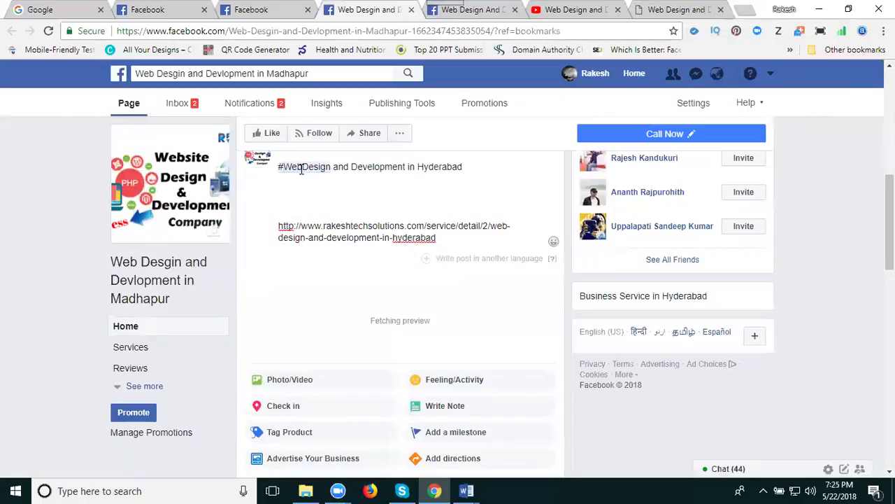
{"action": "key", "text": "ctrl+Right"}
{"action": "key", "text": "Right"}
{"action": "key", "text": "Right"}
{"action": "key", "text": "Right"}
{"action": "key", "text": "Right"}
{"action": "type", "text": "#"}
{"action": "key", "text": "Right"}
{"action": "key", "text": "Right"}
{"action": "key", "text": "Right"}
{"action": "key", "text": "Right"}
{"action": "key", "text": "Right"}
{"action": "key", "text": "Right"}
{"action": "key", "text": "Right"}
{"action": "key", "text": "Right"}
{"action": "key", "text": "Right"}
{"action": "key", "text": "Right"}
{"action": "key", "text": "Right"}
{"action": "key", "text": "Right"}
{"action": "key", "text": "Right"}
{"action": "key", "text": "Right"}
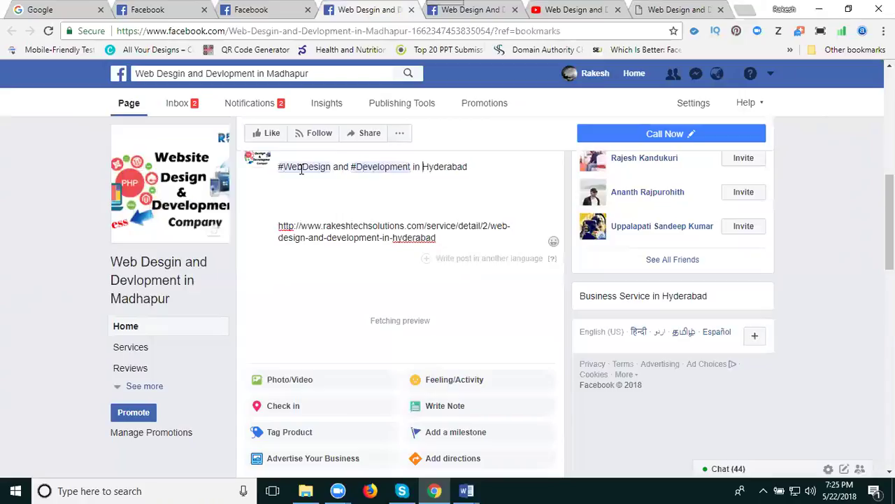
{"action": "type", "text": "#"}
{"action": "key", "text": "Right"}
{"action": "key", "text": "Right"}
{"action": "key", "text": "Right"}
{"action": "key", "text": "Right"}
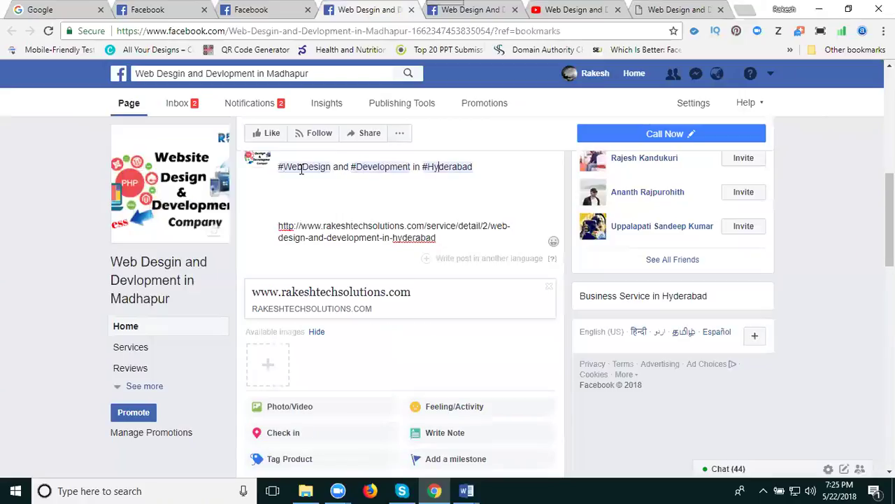
- Append a dash and a tag of the Rakesh Tech Solutions page to the title line
{"action": "key", "text": "Up"}
{"action": "key", "text": "Up"}
{"action": "key", "text": "Up"}
{"action": "type", "text": "- @rakesh tech s"}
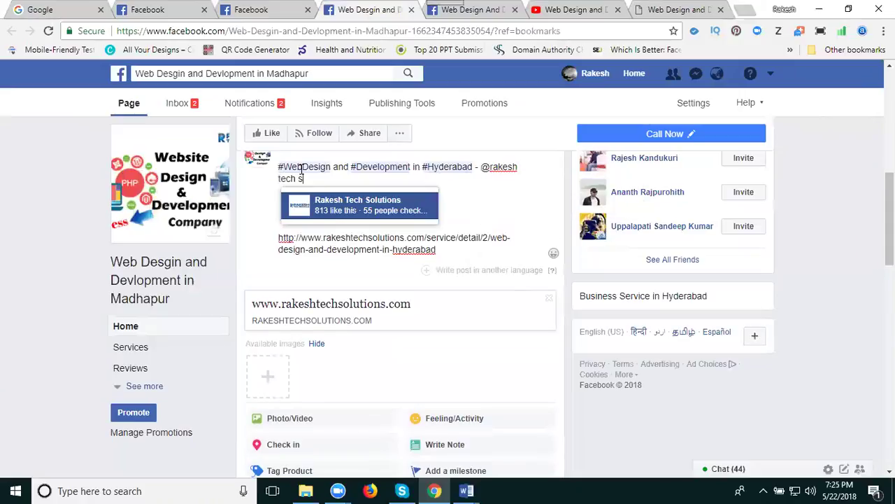
{"action": "type", "text": "olutions"}
{"action": "left_click", "coordinate": [397, 213]}
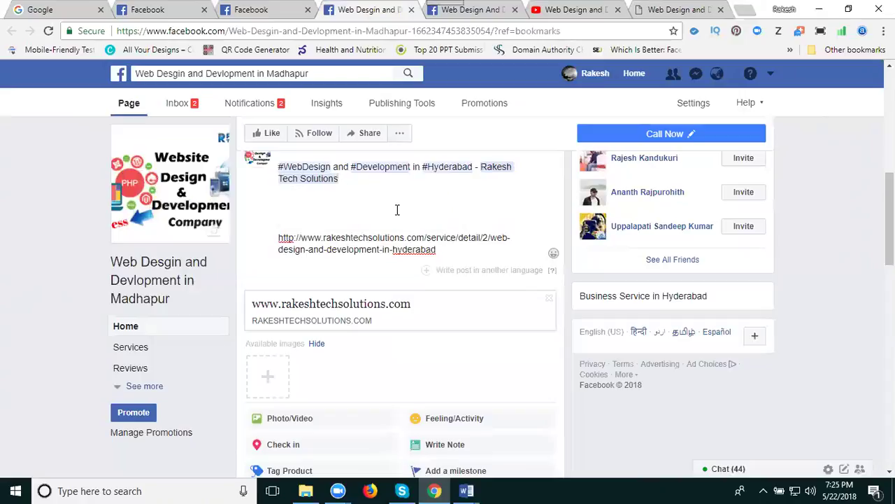
- Add the line "more locations - #somajiguda, #madhapur" below the title, separated by an empty line
{"action": "key", "text": "Return"}
{"action": "key", "text": "Return"}
{"action": "type", "text": "more loca"}
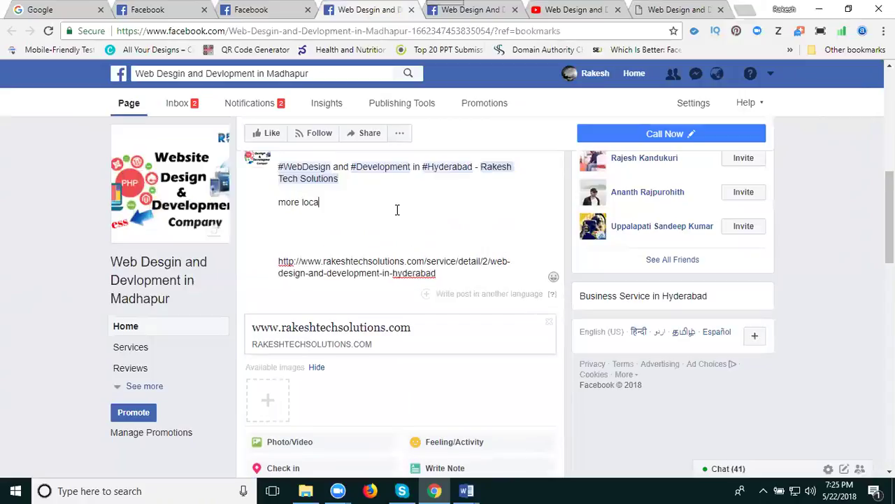
{"action": "type", "text": "tions - #somajigud"}
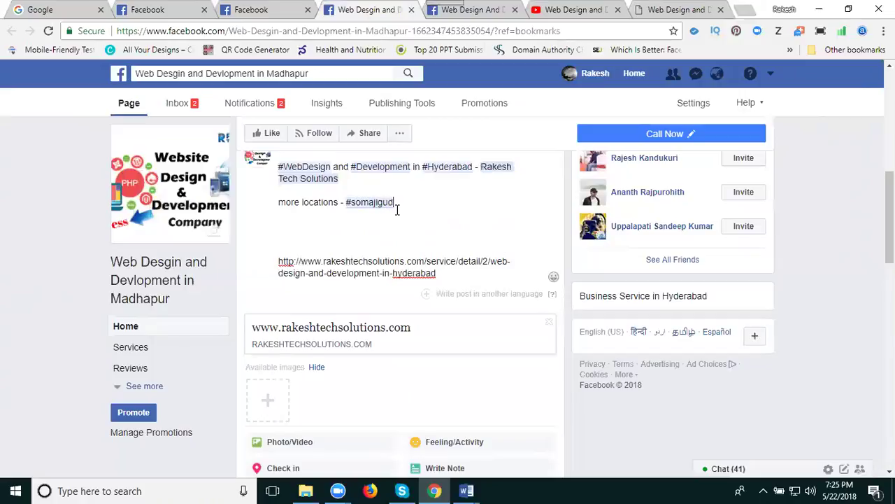
{"action": "type", "text": "a, #"}
{"action": "type", "text": "madhapur"}
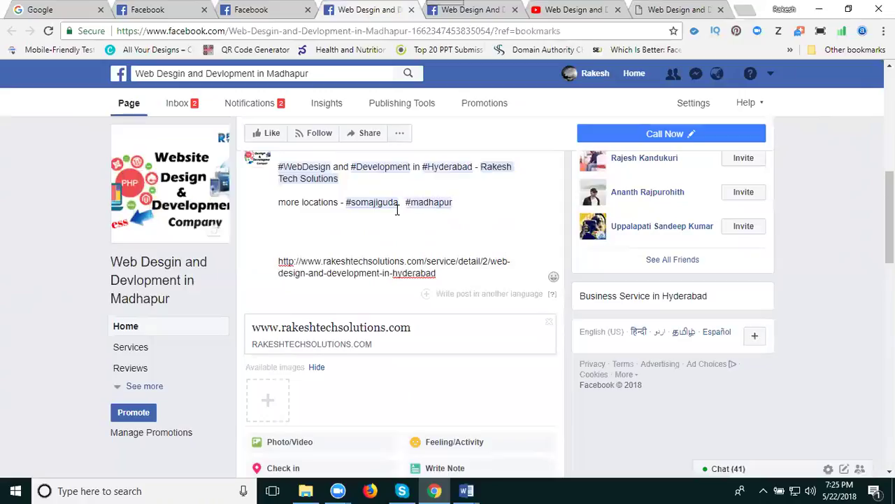
- Delete the surplus blank lines between the locations line and the link, keeping one empty line
{"action": "key", "text": "Return"}
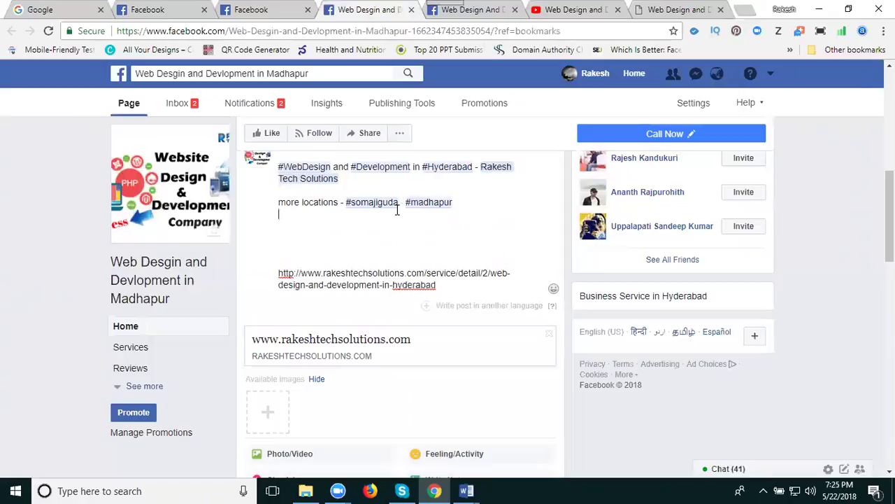
{"action": "key", "text": "Delete"}
{"action": "key", "text": "Delete"}
{"action": "key", "text": "Delete"}
{"action": "key", "text": "Delete"}
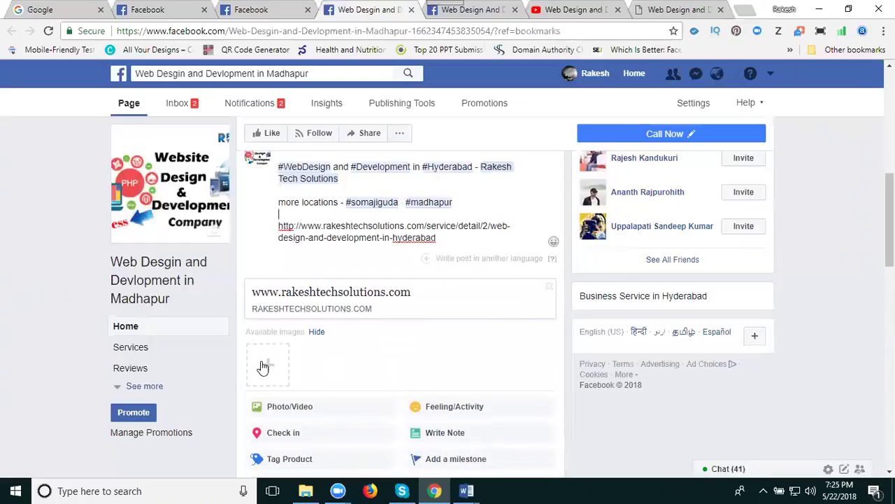
- Remove the link preview and upload the image "Untitled design (1)" from Downloads to the post
{"action": "left_click", "coordinate": [550, 287]}
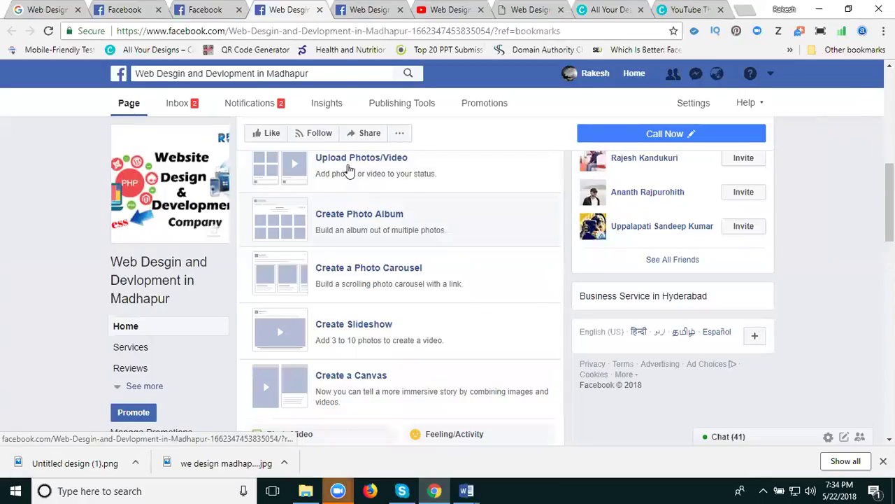
{"action": "left_click", "coordinate": [349, 170]}
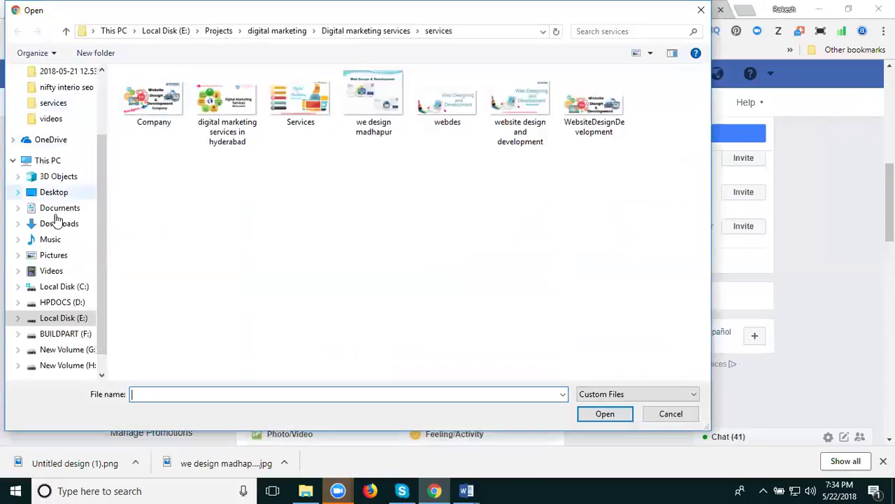
{"action": "left_click", "coordinate": [61, 225]}
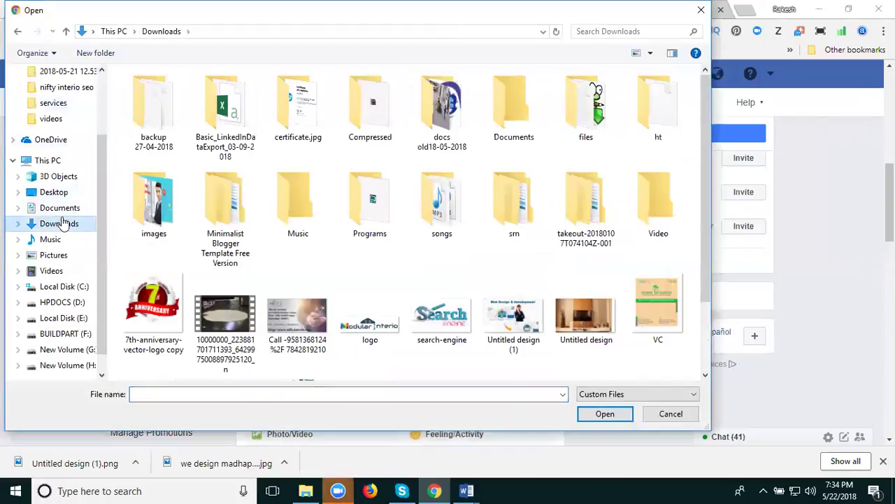
{"action": "scroll", "coordinate": [481, 264], "scroll_direction": "down", "scroll_amount": 1}
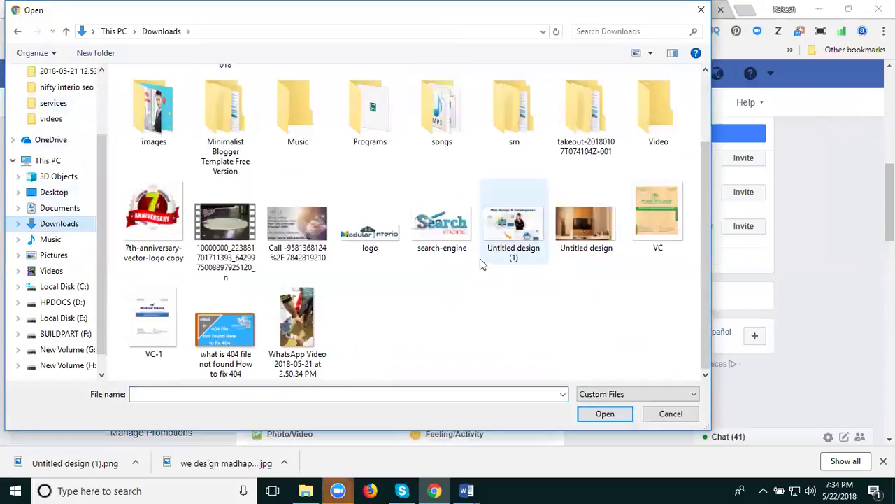
{"action": "left_click", "coordinate": [510, 233]}
{"action": "double_click", "coordinate": [511, 233]}
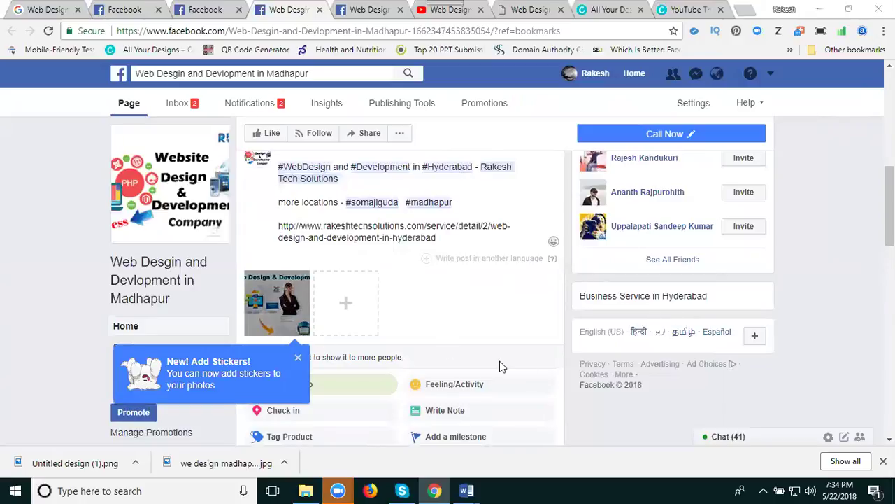
- Set the post's check-in location to the city Hyderabad and dismiss the sticker tip
{"action": "scroll", "coordinate": [570, 368], "scroll_direction": "down", "scroll_amount": 2}
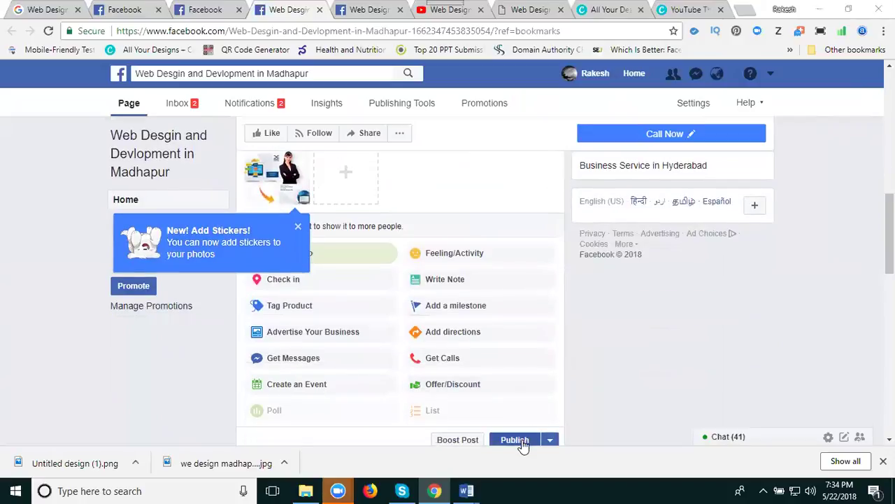
{"action": "left_click", "coordinate": [521, 441]}
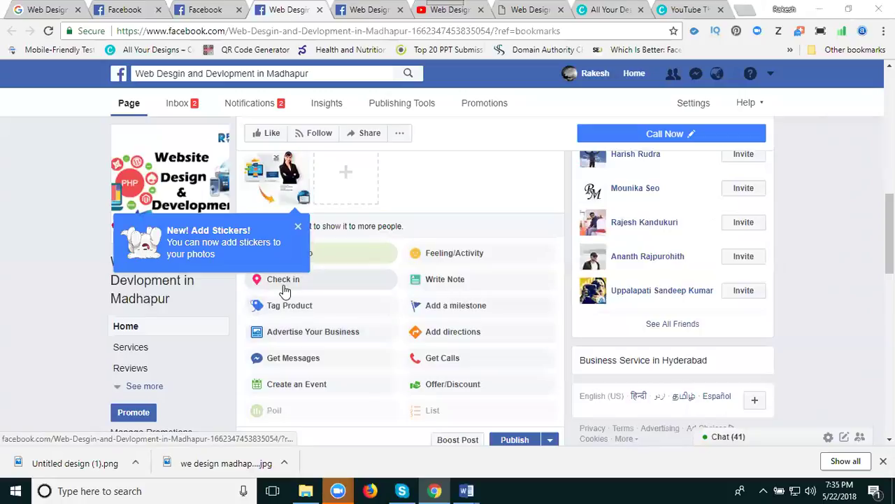
{"action": "left_click", "coordinate": [284, 283]}
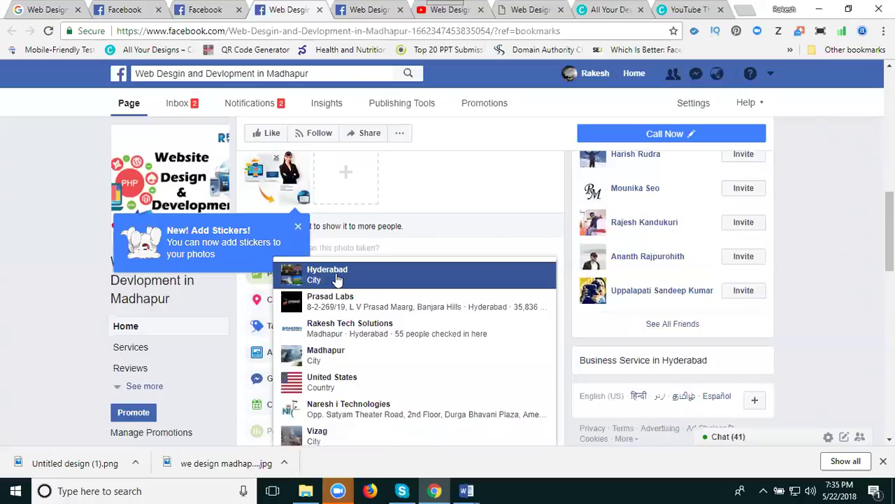
{"action": "left_click", "coordinate": [337, 279]}
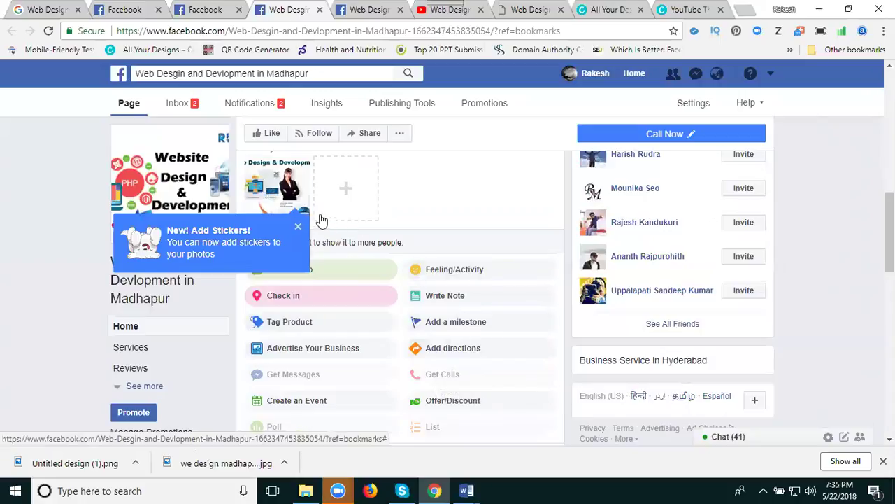
{"action": "left_click", "coordinate": [298, 226]}
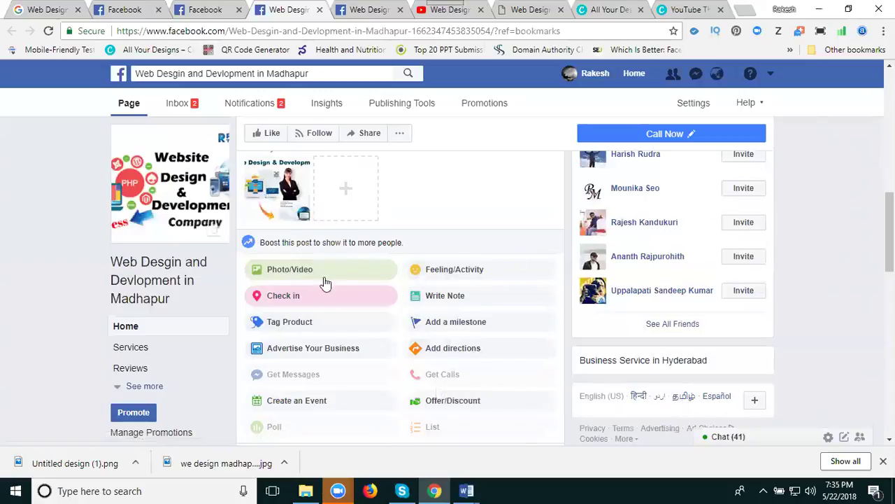
- Remove the Hyderabad check-in location from the post and leave the location blank
{"action": "left_click", "coordinate": [316, 301]}
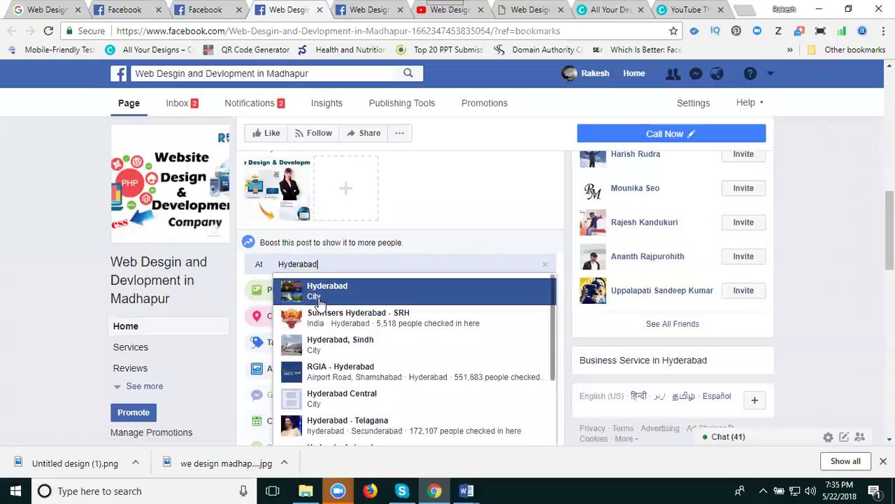
{"action": "left_click", "coordinate": [545, 265]}
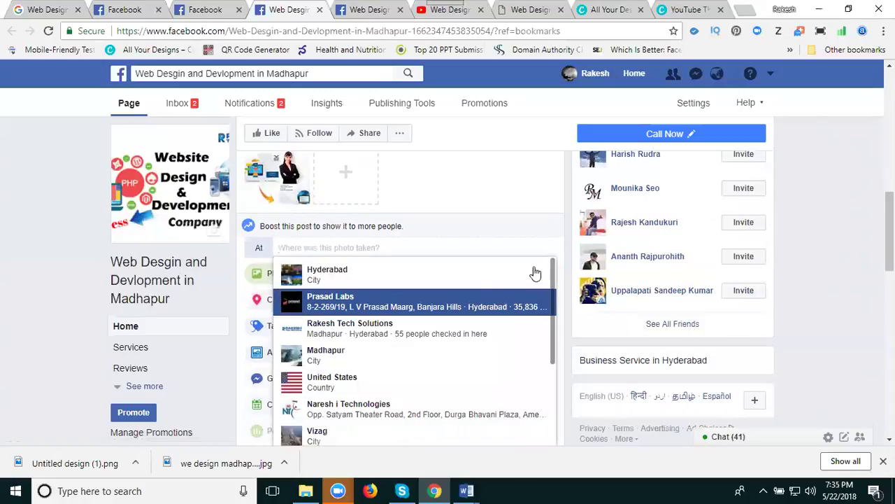
{"action": "left_click", "coordinate": [517, 194]}
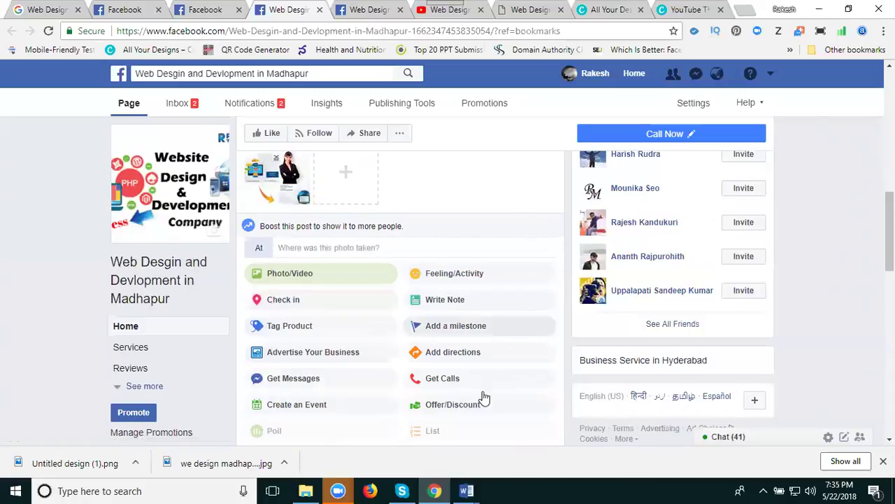
- Turn the post into a Get Calls post with a Call Now button
{"action": "left_click", "coordinate": [449, 378]}
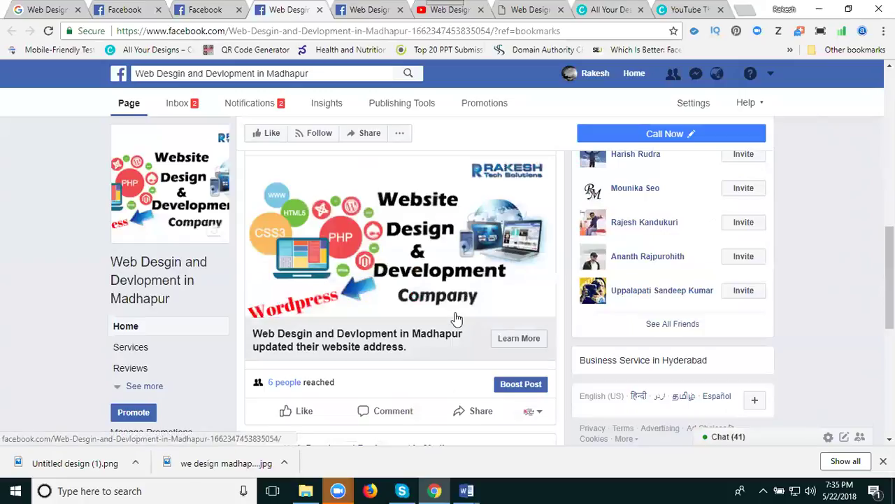
{"action": "scroll", "coordinate": [455, 316], "scroll_direction": "up", "scroll_amount": 1}
{"action": "scroll", "coordinate": [456, 315], "scroll_direction": "up", "scroll_amount": 2}
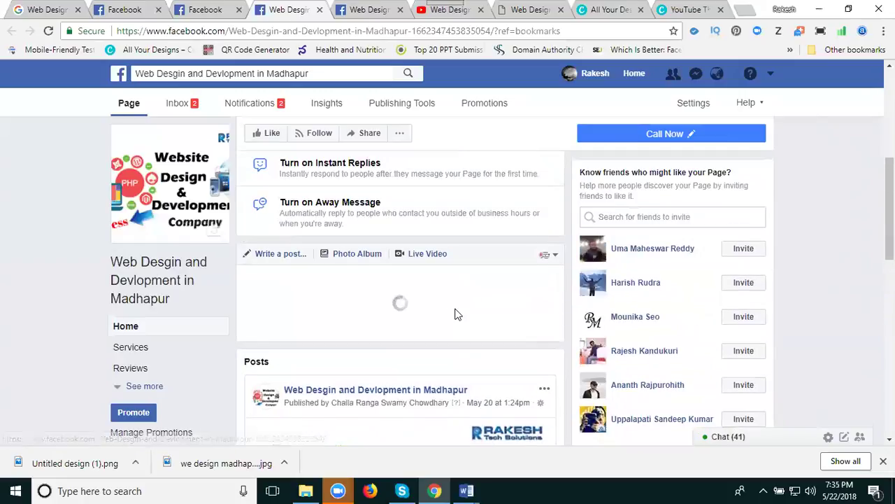
{"action": "scroll", "coordinate": [455, 320], "scroll_direction": "down", "scroll_amount": 4}
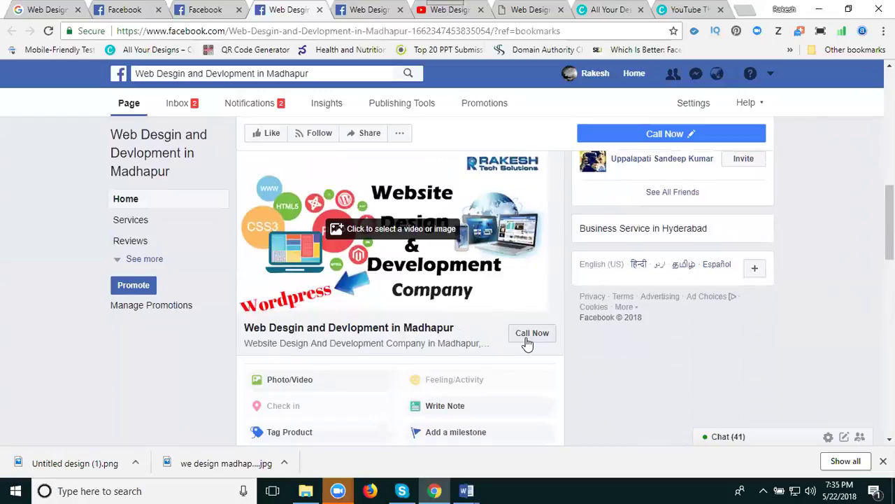
- Review the composed text, image and Call Now button, and publish the post on the page
{"action": "scroll", "coordinate": [526, 343], "scroll_direction": "down", "scroll_amount": 1}
{"action": "scroll", "coordinate": [531, 322], "scroll_direction": "up", "scroll_amount": 3}
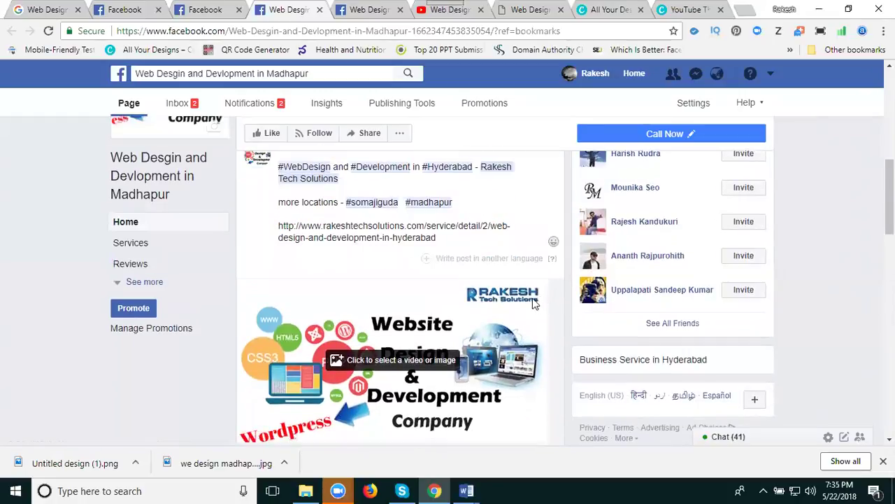
{"action": "scroll", "coordinate": [534, 302], "scroll_direction": "down", "scroll_amount": 3}
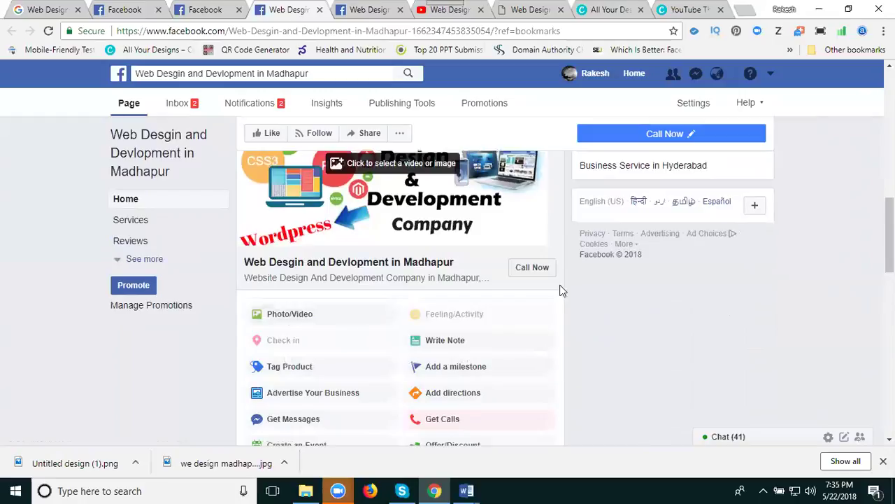
{"action": "scroll", "coordinate": [533, 272], "scroll_direction": "down", "scroll_amount": 4}
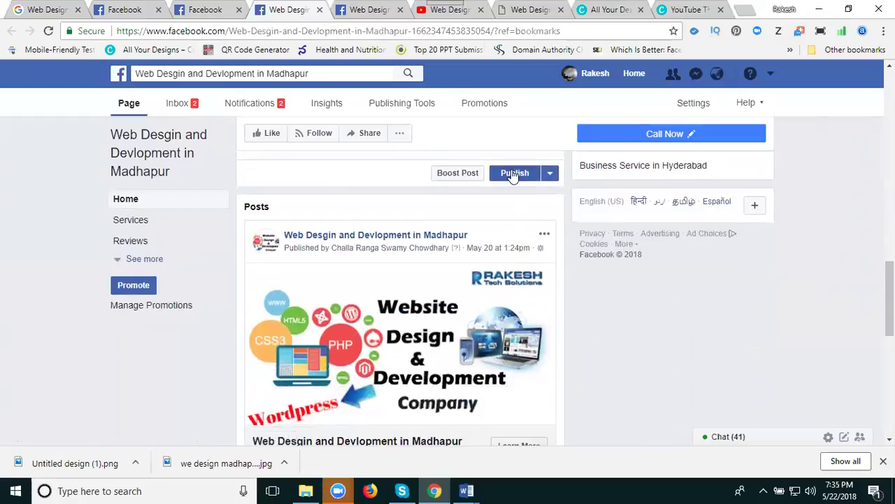
{"action": "left_click", "coordinate": [511, 173]}
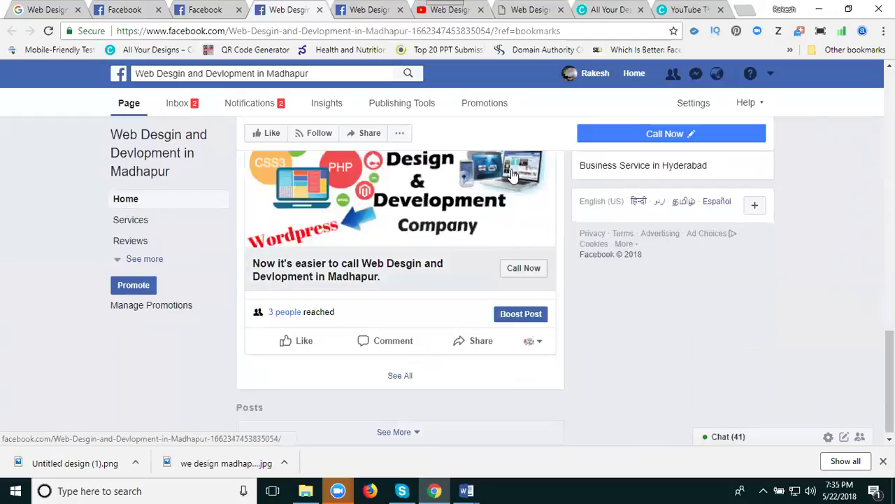
- View the identities available for liking and commenting on the older call-button post, and open the page's full list of posts
{"action": "scroll", "coordinate": [489, 245], "scroll_direction": "up", "scroll_amount": 1}
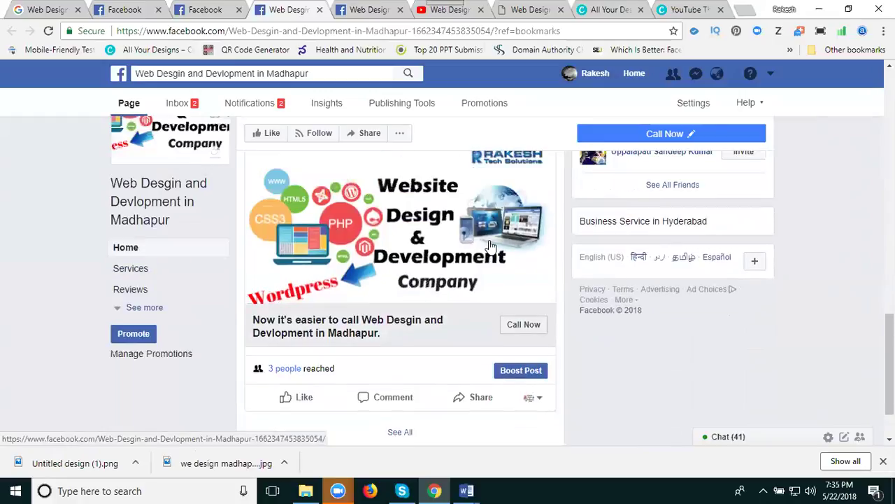
{"action": "scroll", "coordinate": [489, 245], "scroll_direction": "up", "scroll_amount": 1}
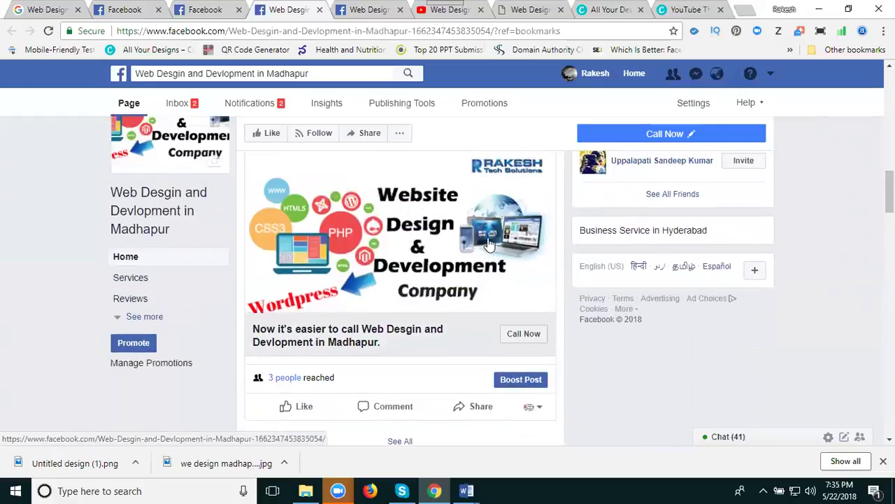
{"action": "scroll", "coordinate": [490, 248], "scroll_direction": "down", "scroll_amount": 3}
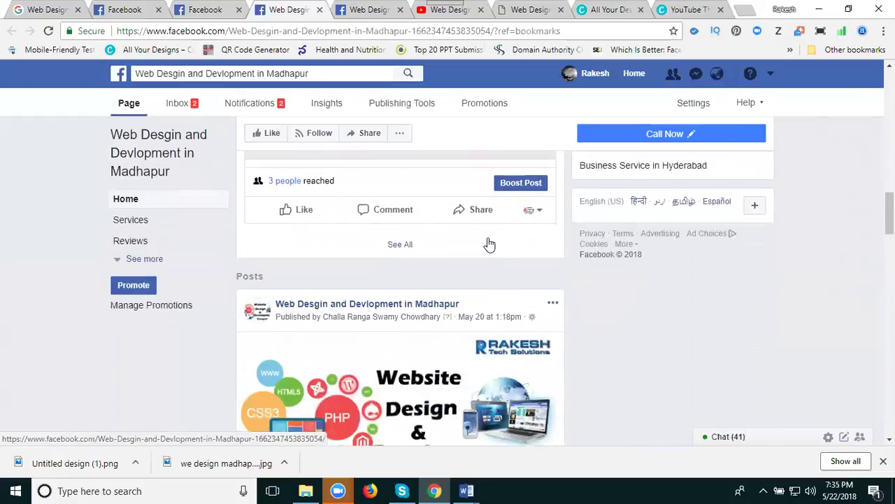
{"action": "left_click", "coordinate": [534, 212]}
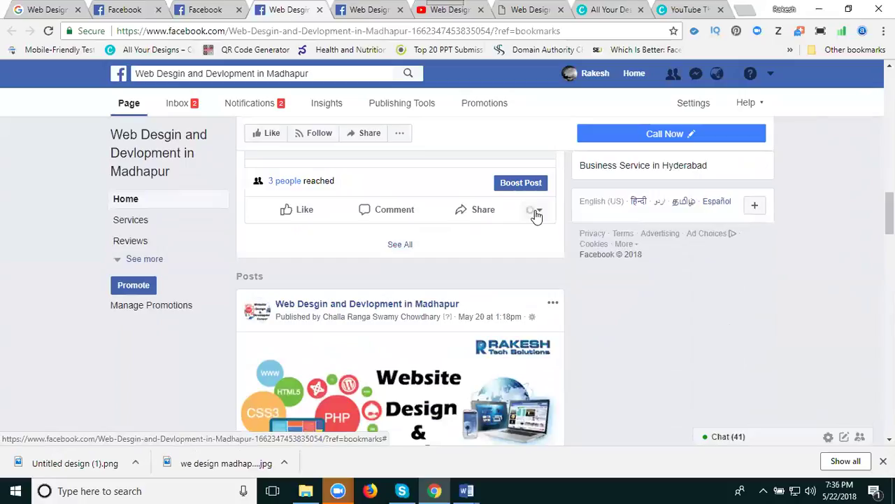
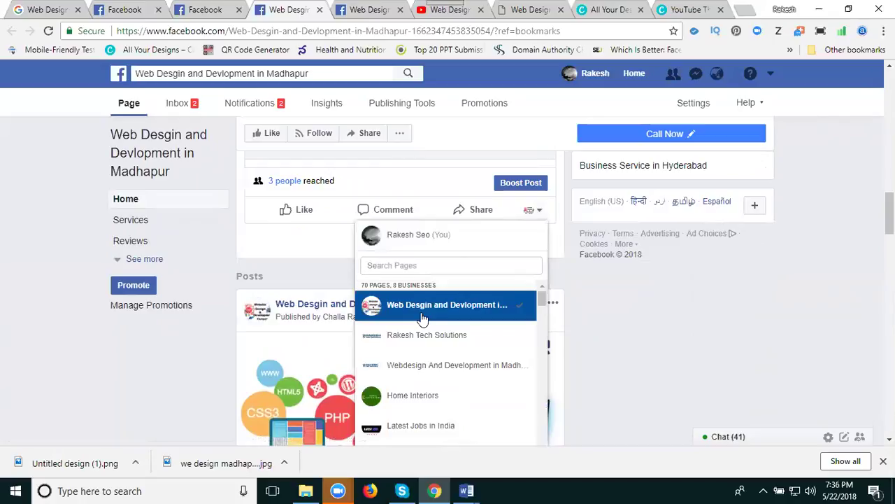
{"action": "left_click", "coordinate": [256, 236]}
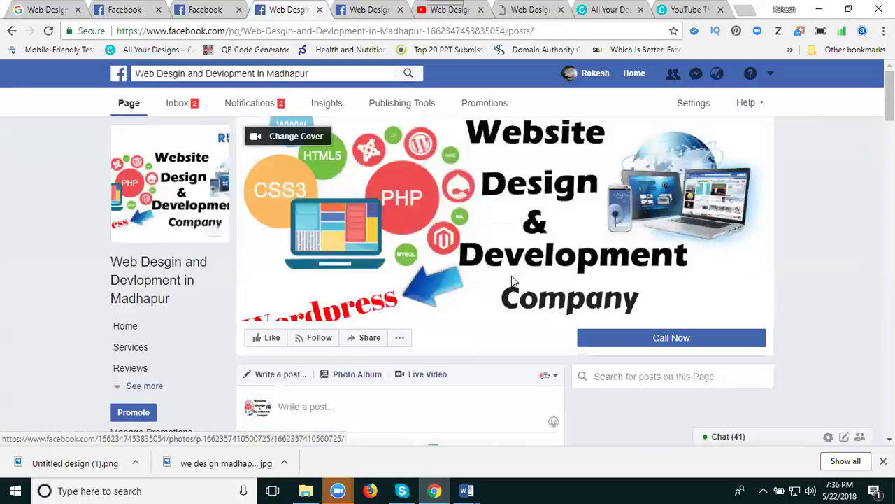
- Set the new post to be shared in the group "Website design and development with hosting And seo services"
{"action": "scroll", "coordinate": [507, 290], "scroll_direction": "down", "scroll_amount": 5}
{"action": "scroll", "coordinate": [500, 306], "scroll_direction": "down", "scroll_amount": 1}
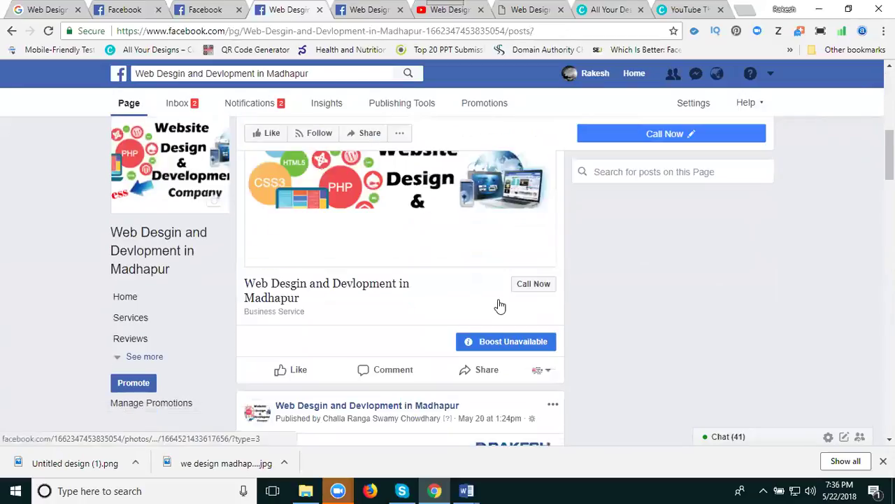
{"action": "left_click", "coordinate": [487, 373]}
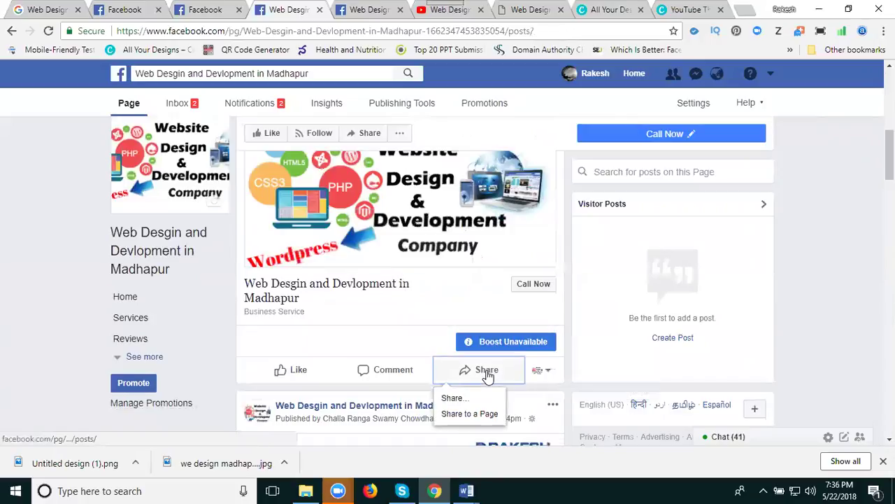
{"action": "left_click", "coordinate": [456, 402]}
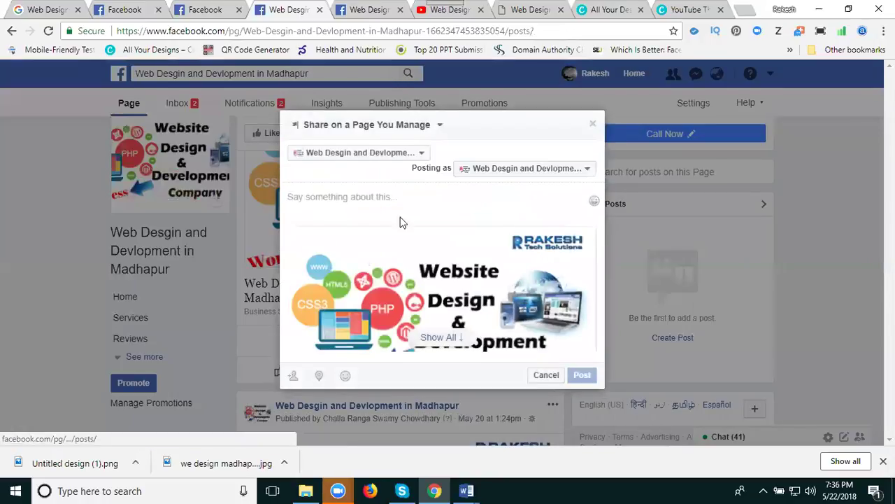
{"action": "left_click", "coordinate": [379, 111]}
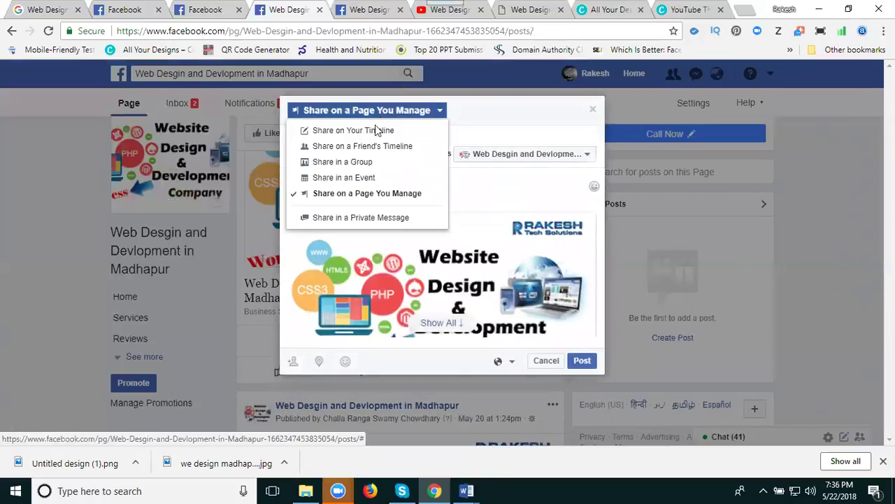
{"action": "left_click", "coordinate": [362, 165]}
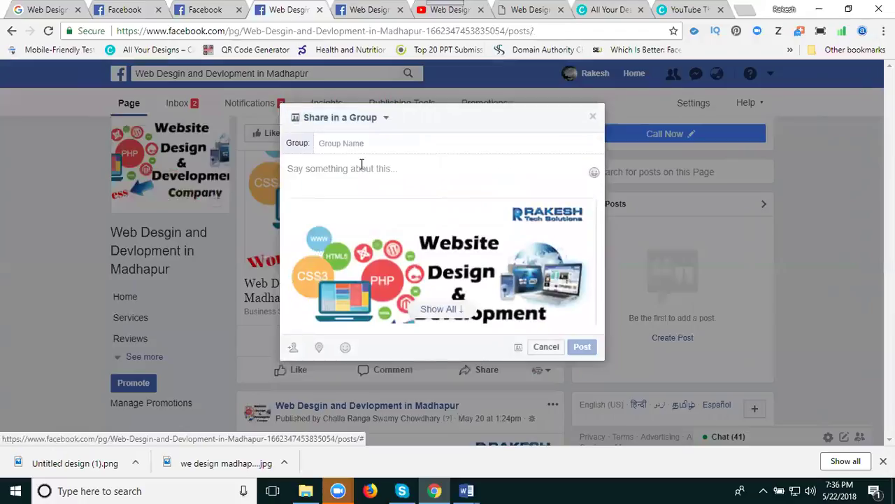
{"action": "type", "text": "web"}
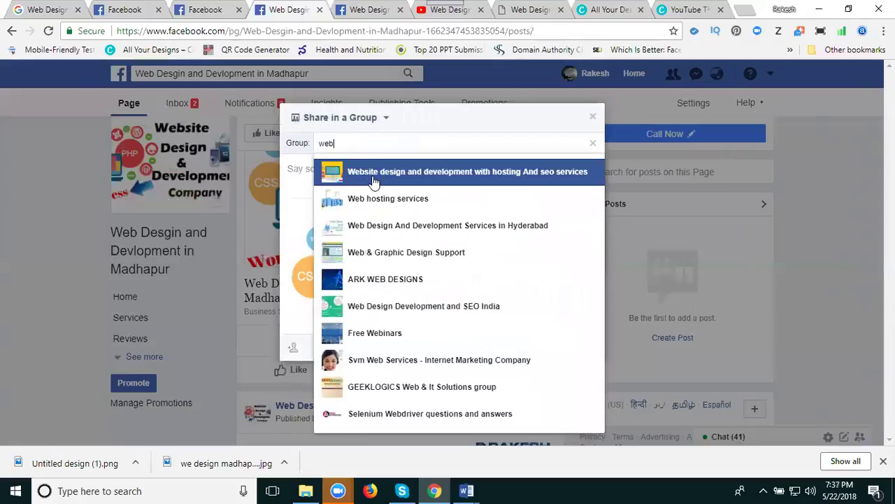
{"action": "left_click", "coordinate": [374, 181]}
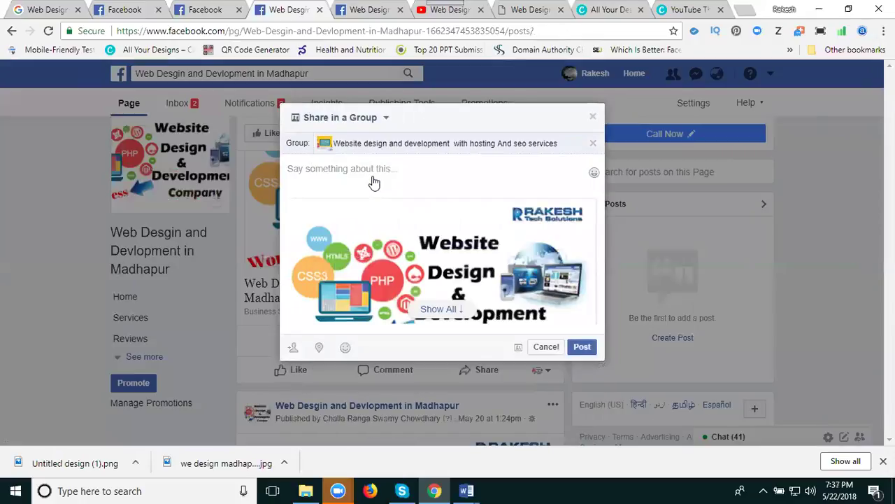
- Add the message "Web Design and Development in Hyderabad" to the share and post it in the group
{"action": "left_click", "coordinate": [374, 181]}
{"action": "type", "text": "Web Design and Development in Hyderabad"}
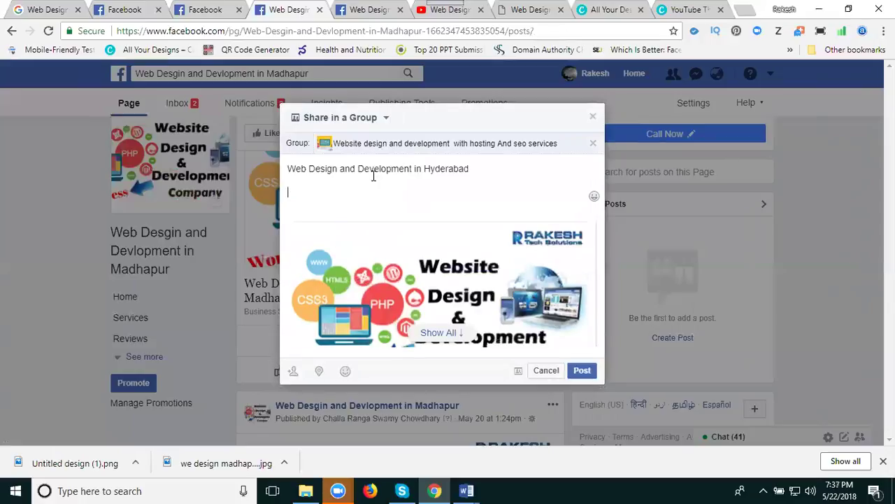
{"action": "left_click", "coordinate": [582, 372]}
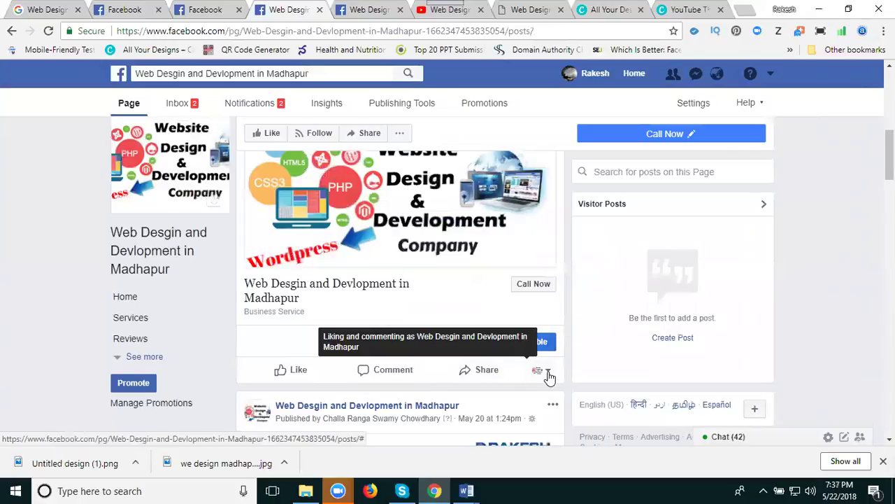
- Switch the new post's acting identity from the page to the personal profile and open its full share dialog
{"action": "left_click", "coordinate": [548, 375]}
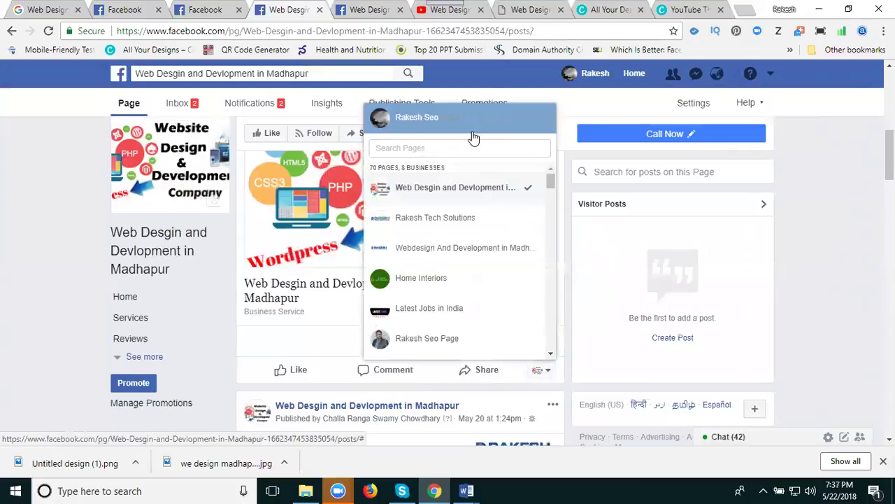
{"action": "left_click", "coordinate": [472, 130]}
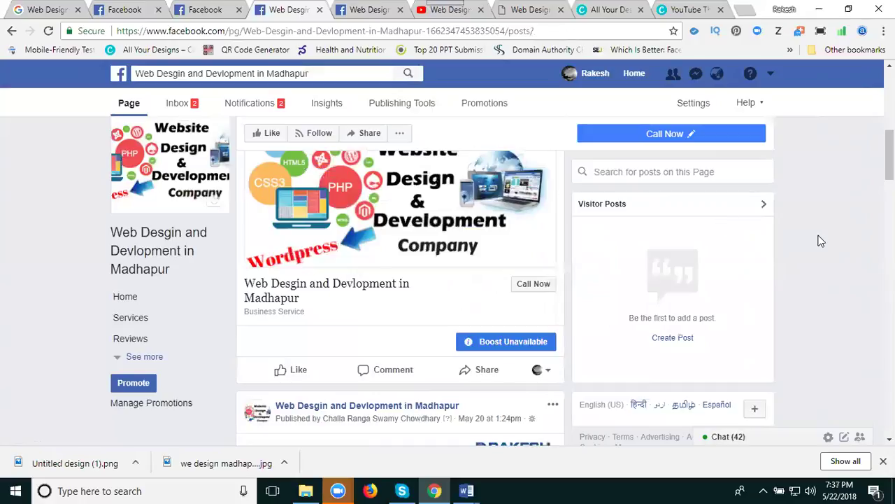
{"action": "scroll", "coordinate": [837, 235], "scroll_direction": "down", "scroll_amount": 3}
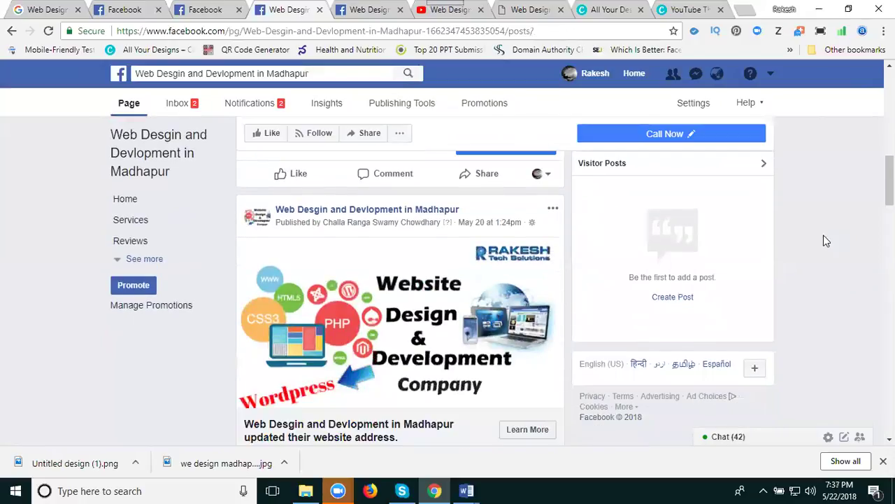
{"action": "left_click", "coordinate": [485, 179]}
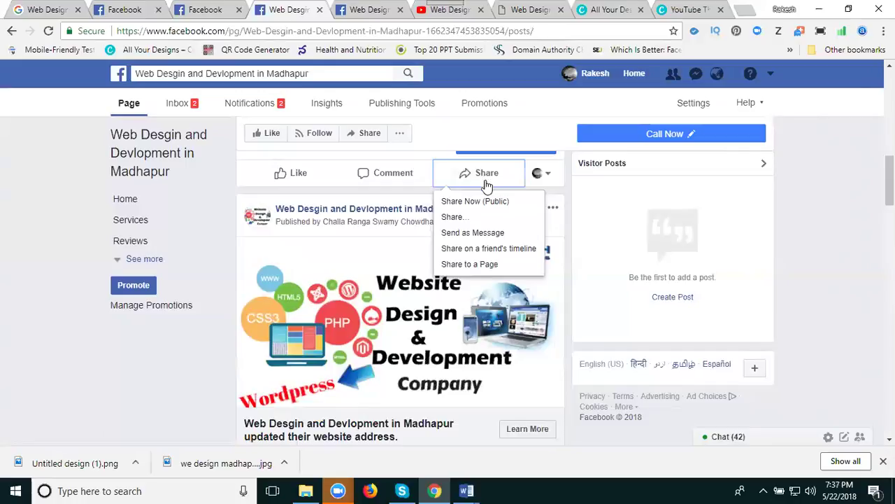
{"action": "left_click", "coordinate": [473, 222]}
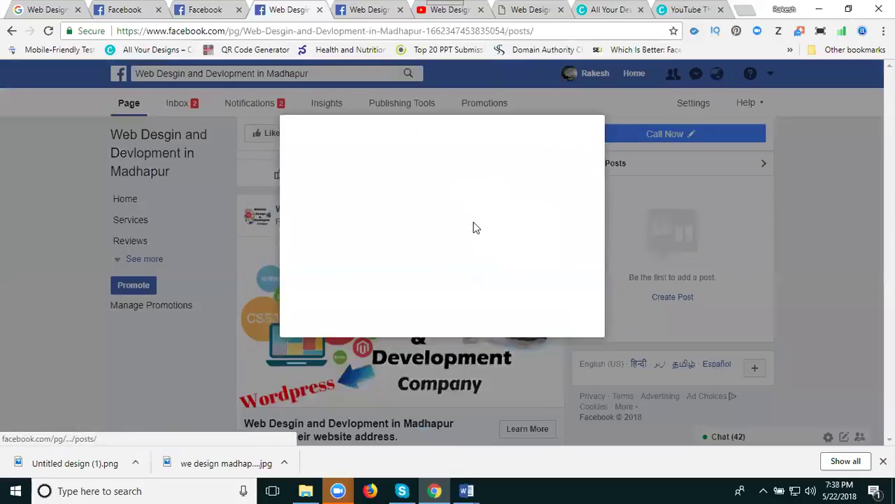
- Share the post in the group "Spread Your Business" with the message "Web Design and Development in Hyderabad"
{"action": "left_click", "coordinate": [396, 129]}
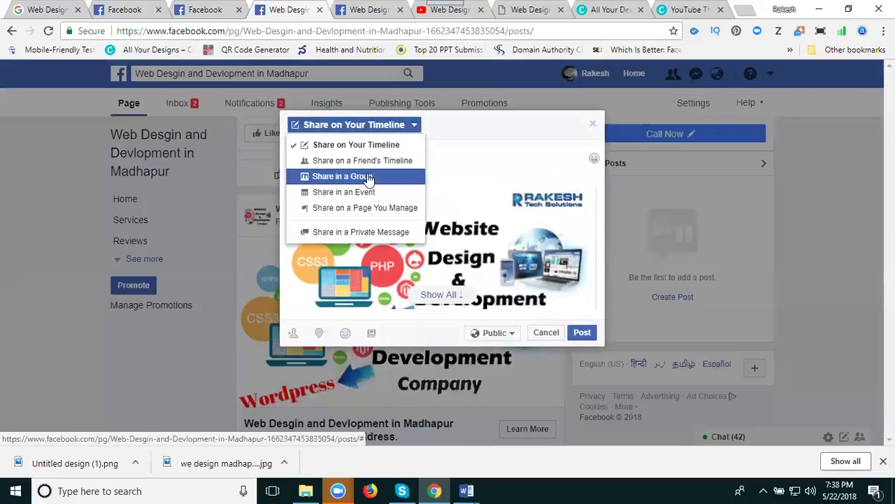
{"action": "left_click", "coordinate": [365, 176]}
{"action": "left_click", "coordinate": [367, 148]}
{"action": "type", "text": "spre"}
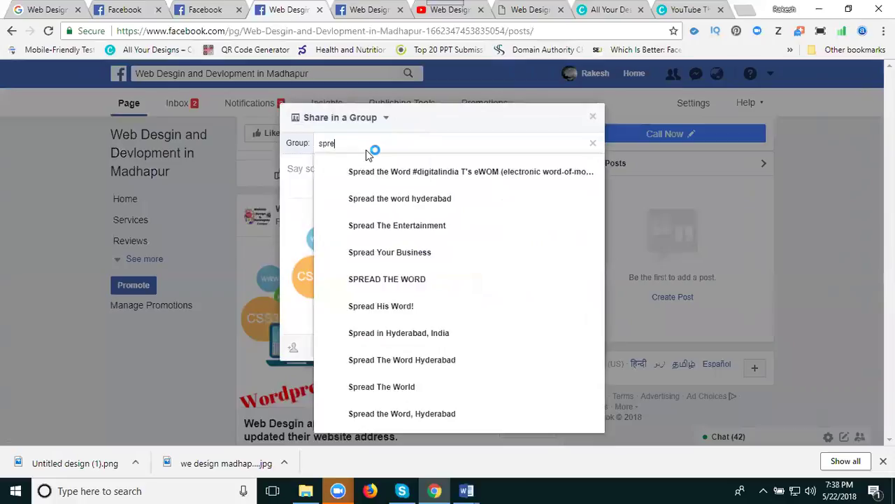
{"action": "left_click", "coordinate": [389, 251]}
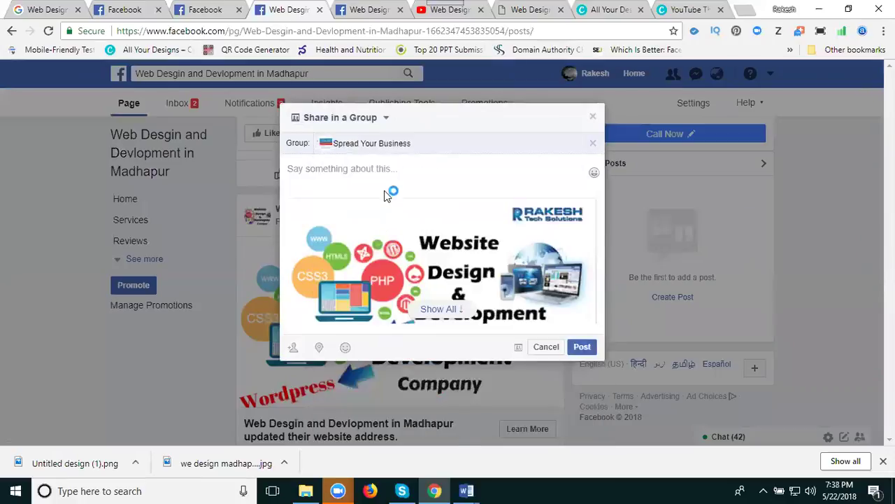
{"action": "type", "text": "Web Design and Development in Hyderabad"}
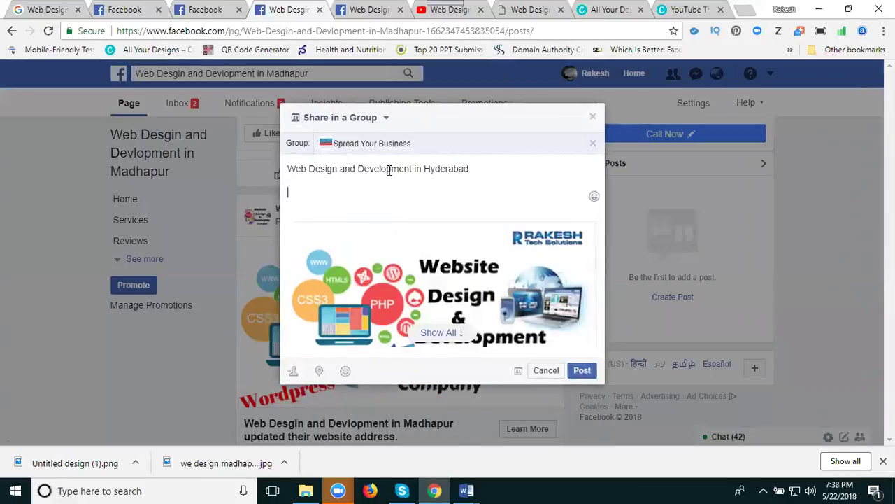
{"action": "left_click", "coordinate": [584, 372]}
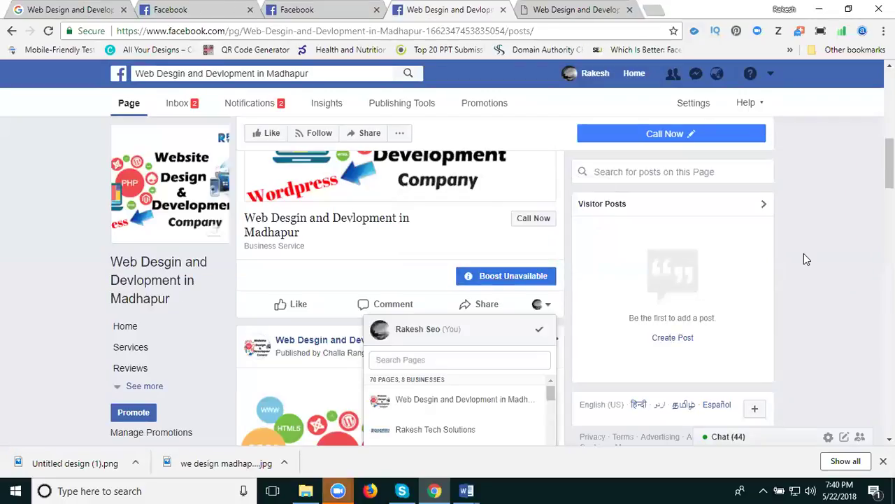
- Share the post in the group "Indian Business Group" with the message "Web Design and Development in Hyderabad"
{"action": "left_click", "coordinate": [804, 253]}
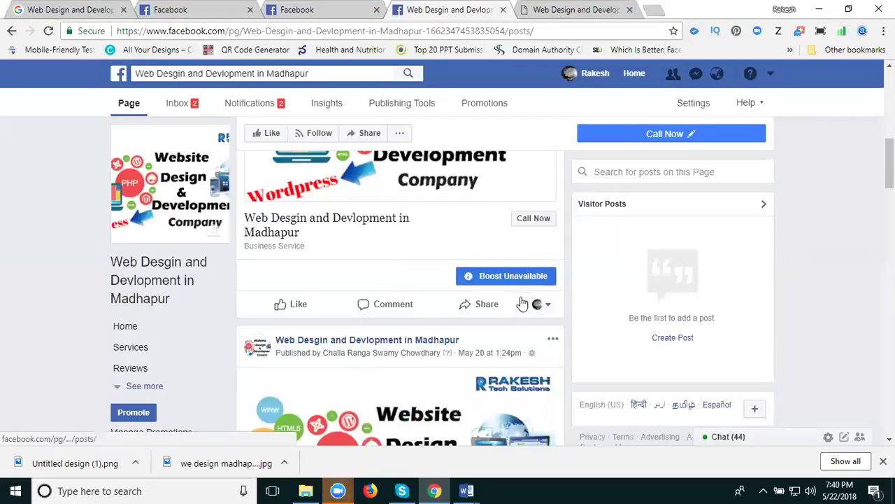
{"action": "left_click", "coordinate": [487, 309]}
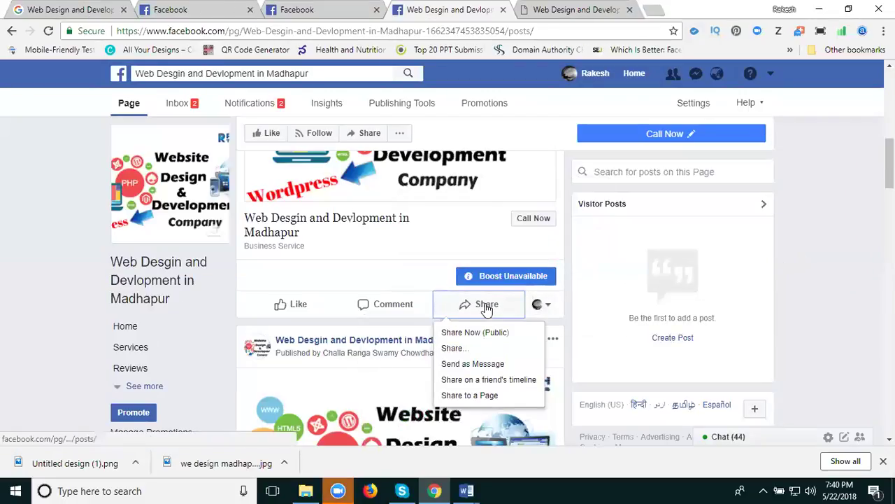
{"action": "left_click", "coordinate": [473, 352]}
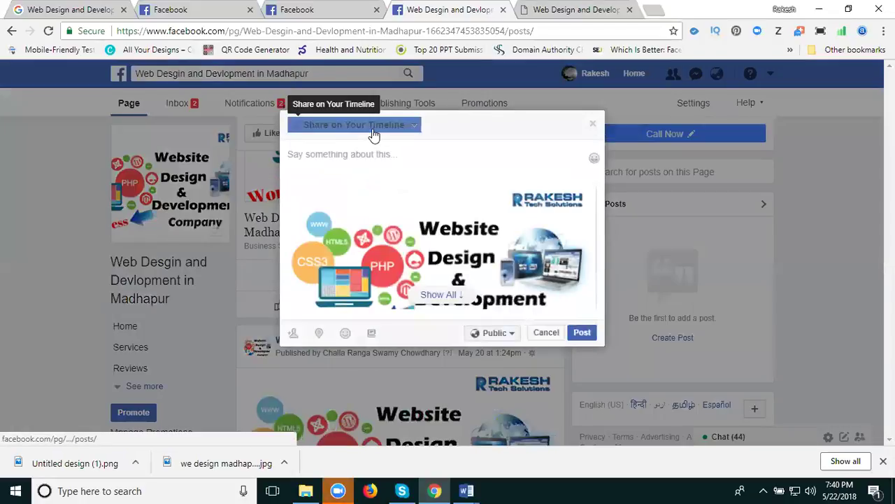
{"action": "left_click", "coordinate": [367, 127]}
{"action": "left_click", "coordinate": [362, 178]}
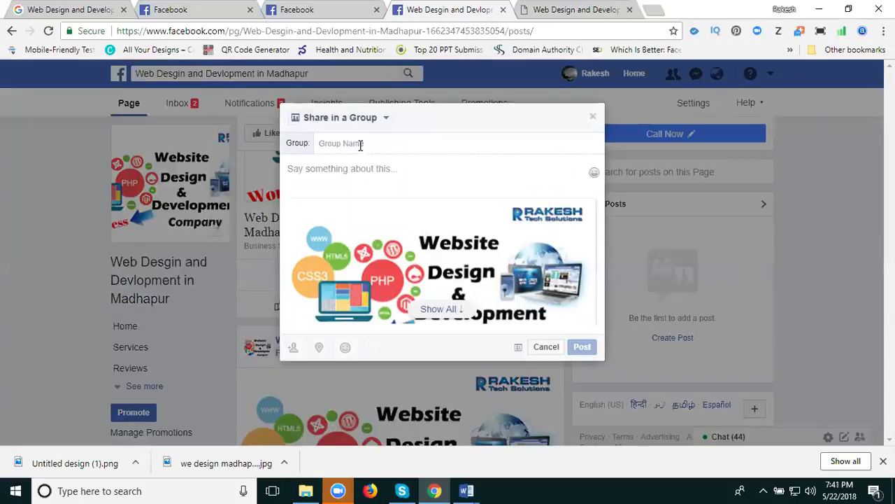
{"action": "type", "text": "bus"}
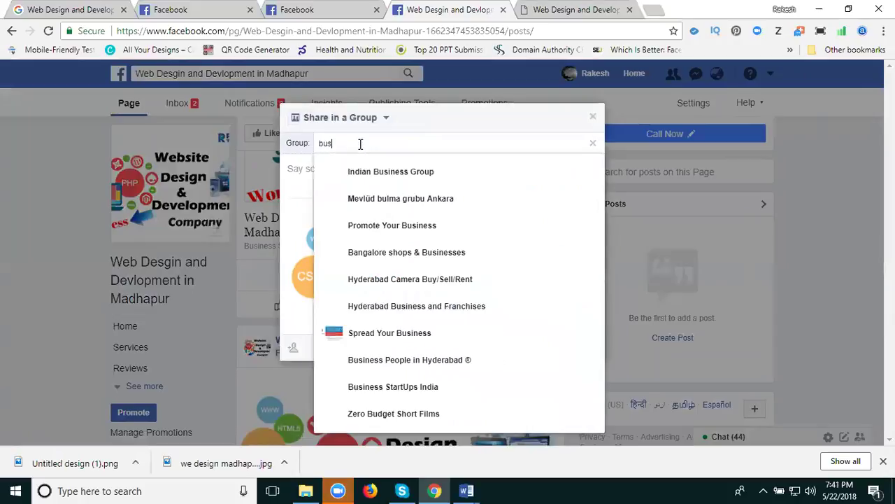
{"action": "left_click", "coordinate": [384, 179]}
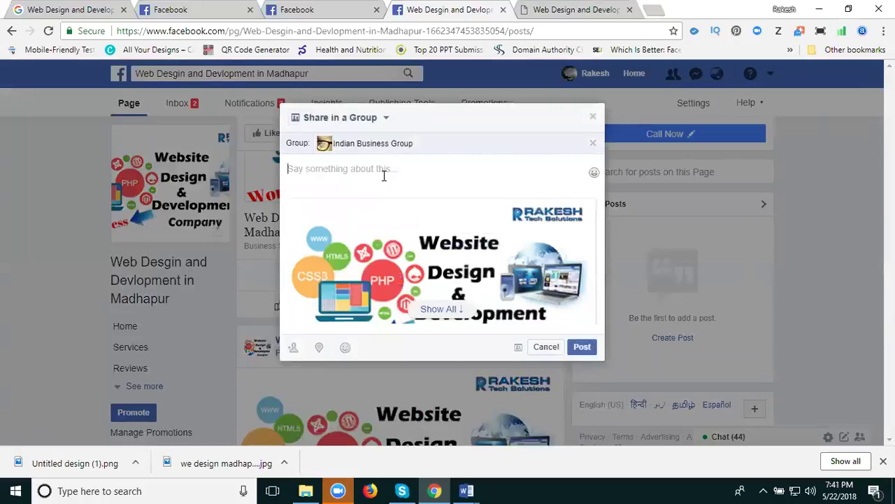
{"action": "type", "text": "Web Design and Development in Hyderabad"}
{"action": "left_click", "coordinate": [581, 370]}
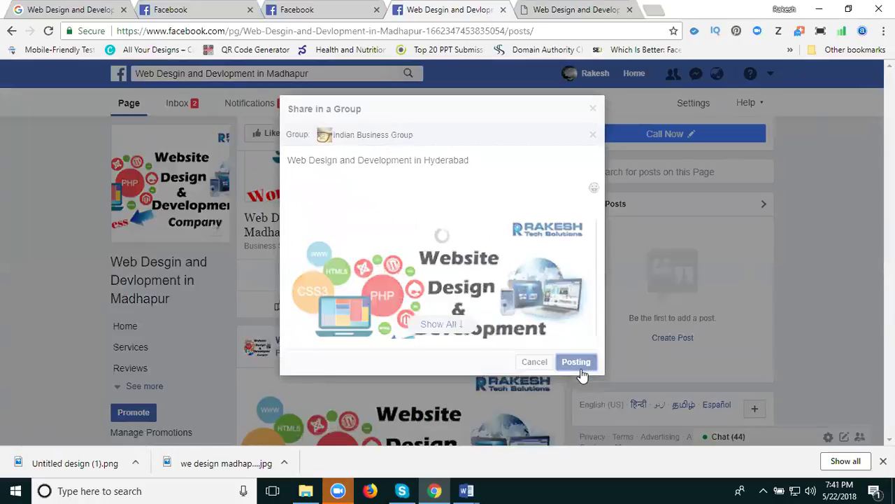
- Open Indian Business Group in a new tab and examine its member count and the shared post, dismissing the topics tip
{"action": "middle_click", "coordinate": [516, 196]}
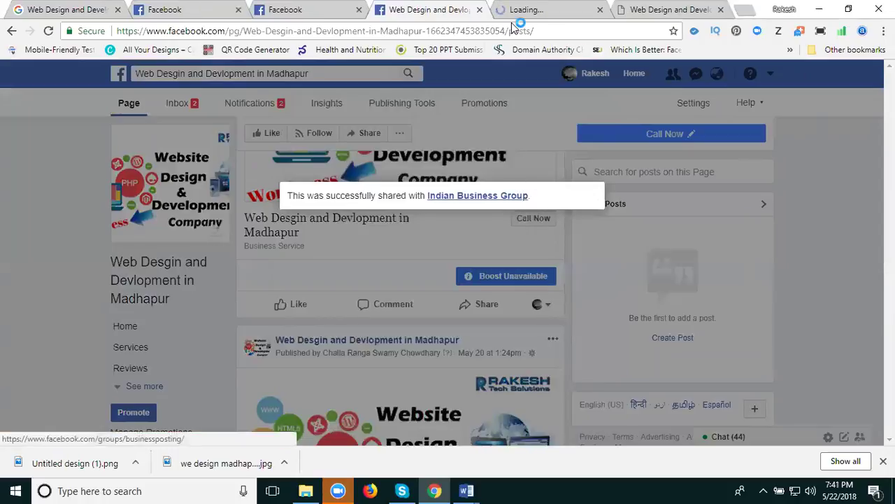
{"action": "left_click", "coordinate": [509, 13]}
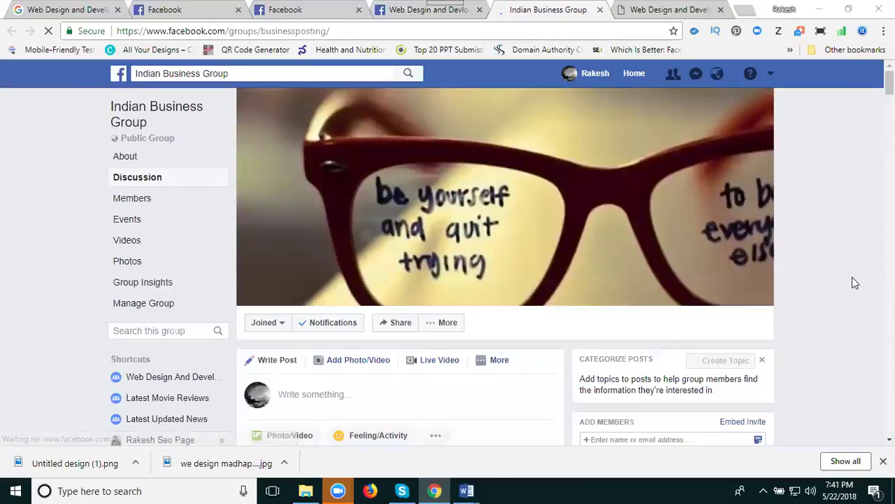
{"action": "scroll", "coordinate": [844, 280], "scroll_direction": "down", "scroll_amount": 4}
{"action": "scroll", "coordinate": [845, 279], "scroll_direction": "down", "scroll_amount": 2}
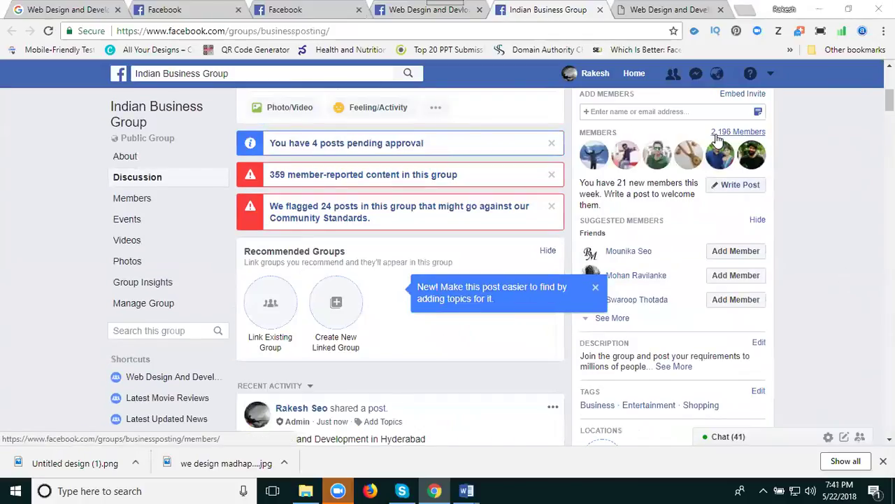
{"action": "scroll", "coordinate": [489, 276], "scroll_direction": "down", "scroll_amount": 3}
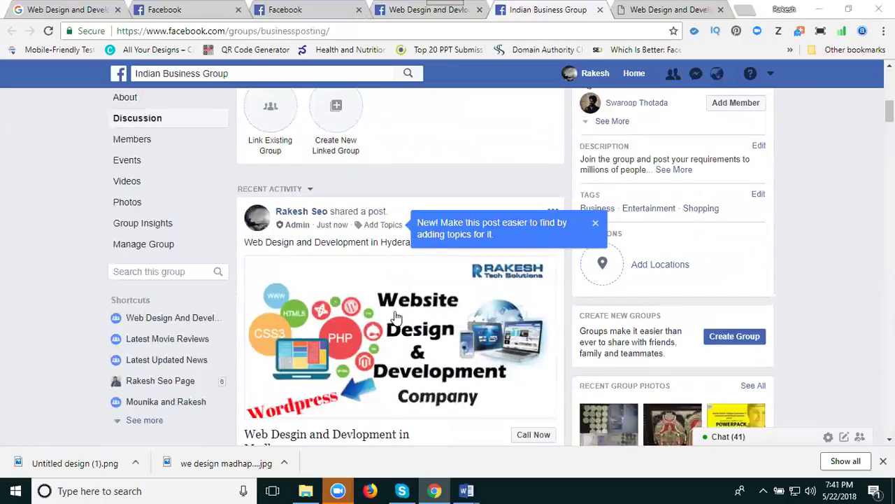
{"action": "scroll", "coordinate": [352, 330], "scroll_direction": "up", "scroll_amount": 1}
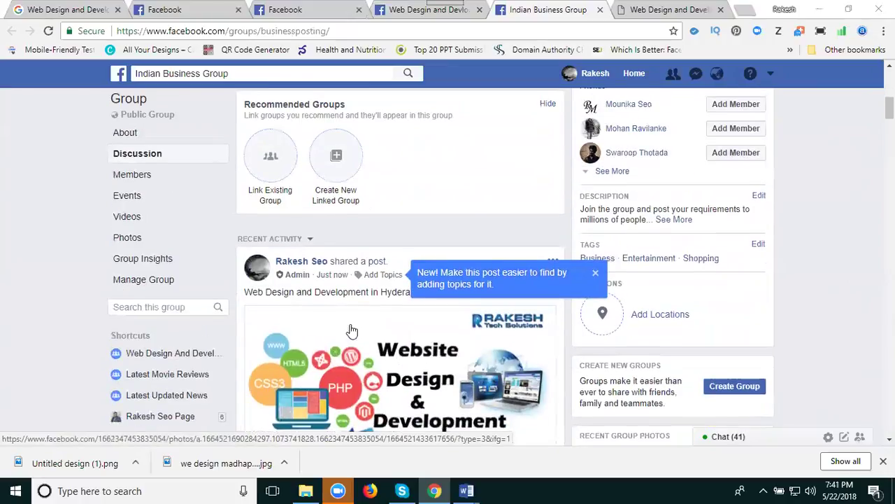
{"action": "left_click", "coordinate": [596, 287]}
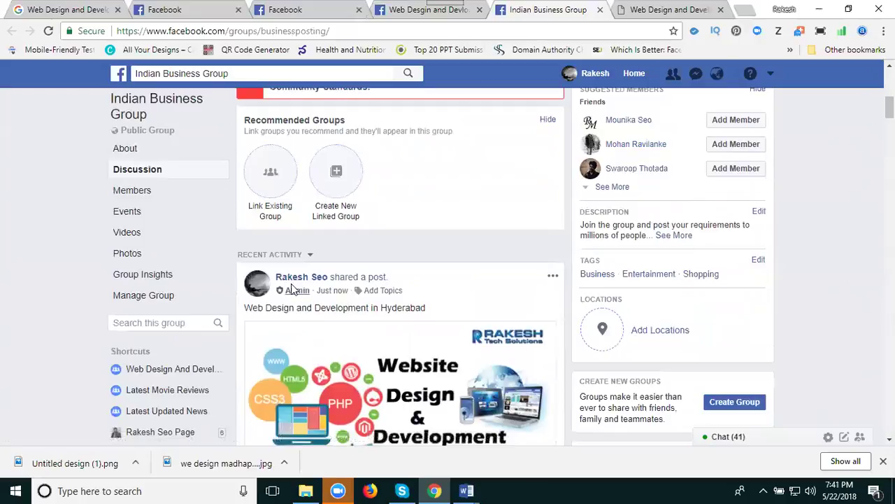
{"action": "mouse_move", "coordinate": [288, 279]}
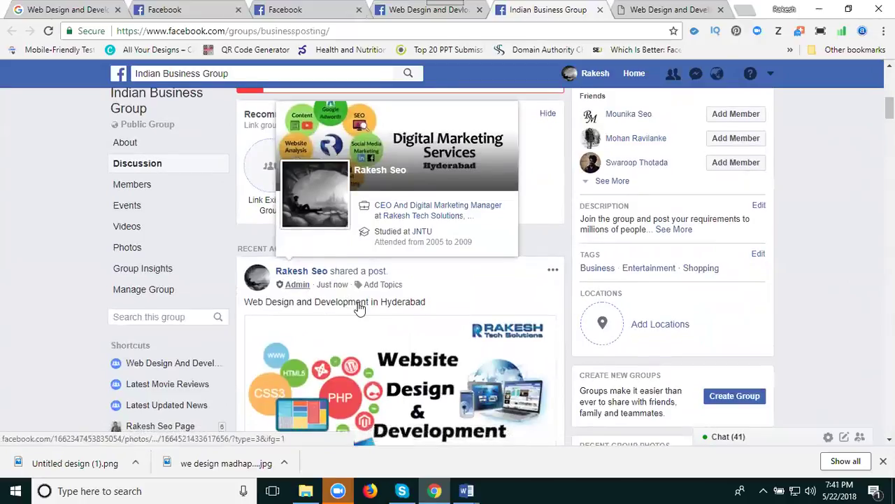
{"action": "scroll", "coordinate": [359, 308], "scroll_direction": "down", "scroll_amount": 2}
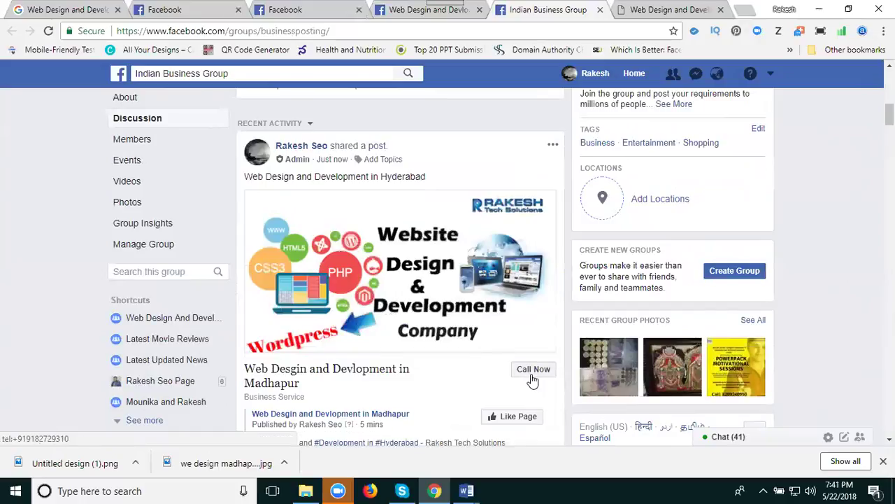
{"action": "scroll", "coordinate": [534, 378], "scroll_direction": "down", "scroll_amount": 2}
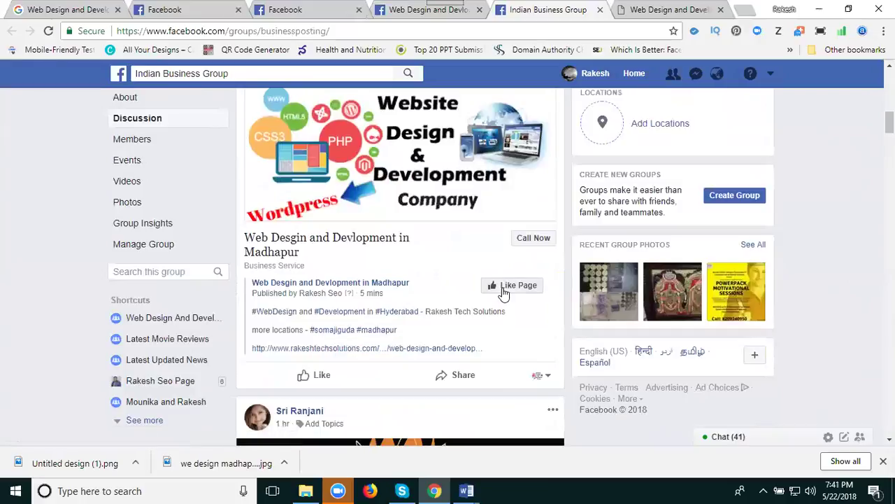
- Return to the page's posts, switch the new post's acting identity to "Web Desgin and Devlopment in Madhapur", and open its full share dialog
{"action": "left_click", "coordinate": [412, 10]}
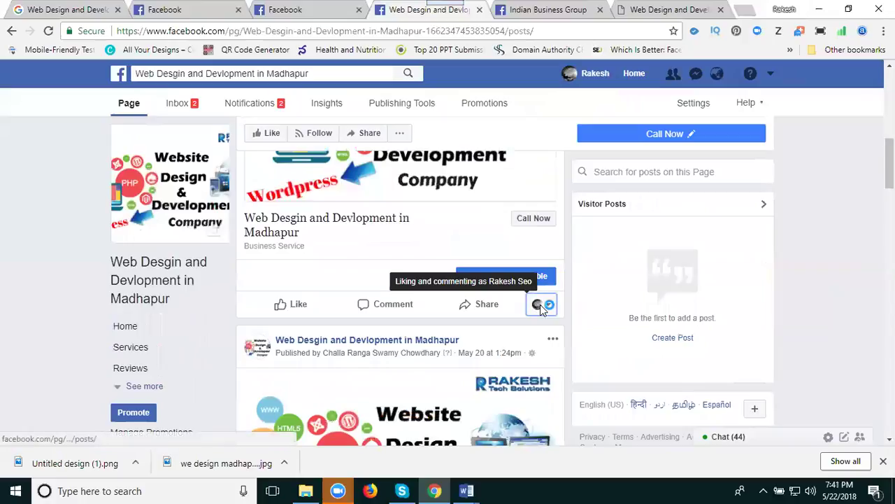
{"action": "left_click", "coordinate": [541, 308]}
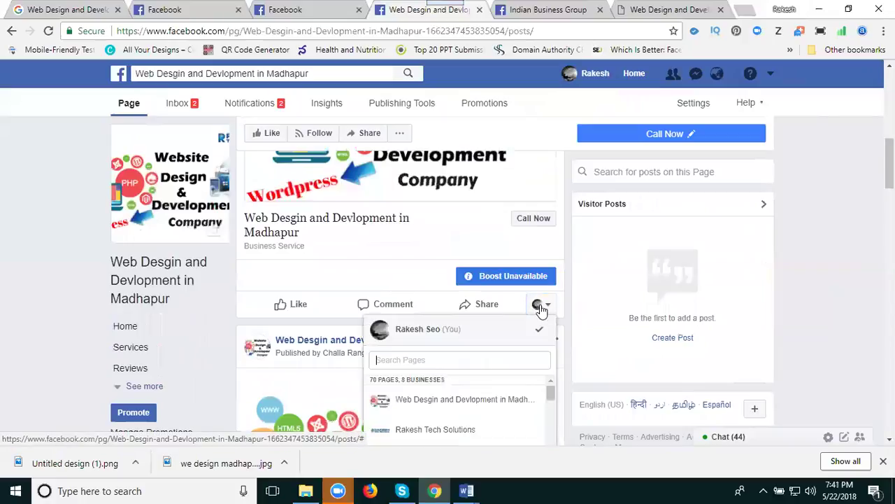
{"action": "left_click", "coordinate": [482, 400]}
{"action": "left_click", "coordinate": [488, 307]}
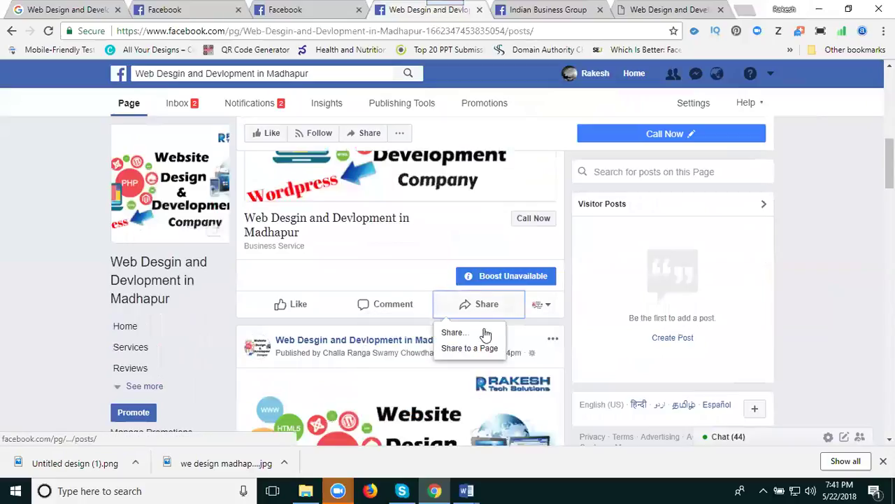
{"action": "left_click", "coordinate": [480, 333]}
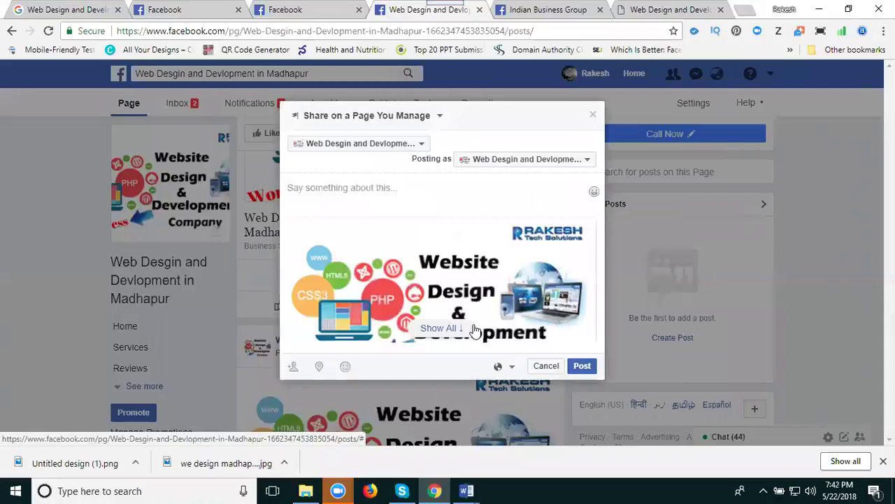
- Share the post in the group "Promote Your Business" with the message "Web Design and Development in Hyderabad"
{"action": "left_click", "coordinate": [397, 121]}
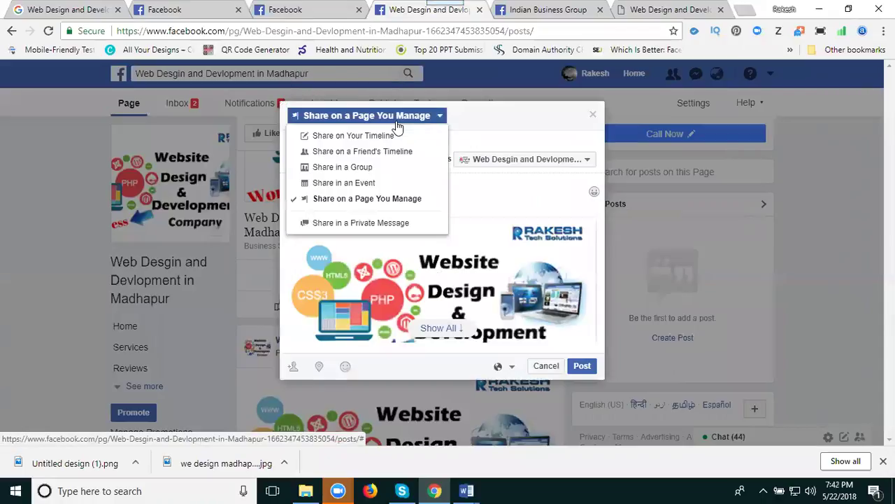
{"action": "left_click", "coordinate": [380, 167]}
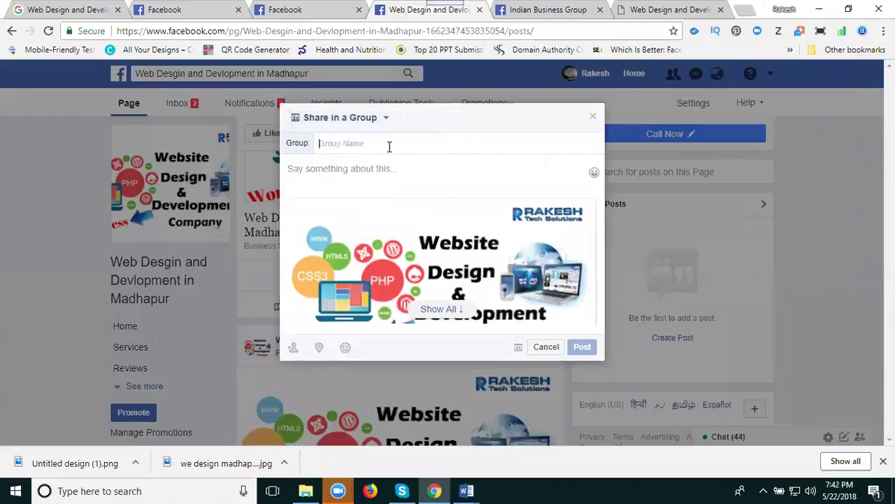
{"action": "type", "text": "bus"}
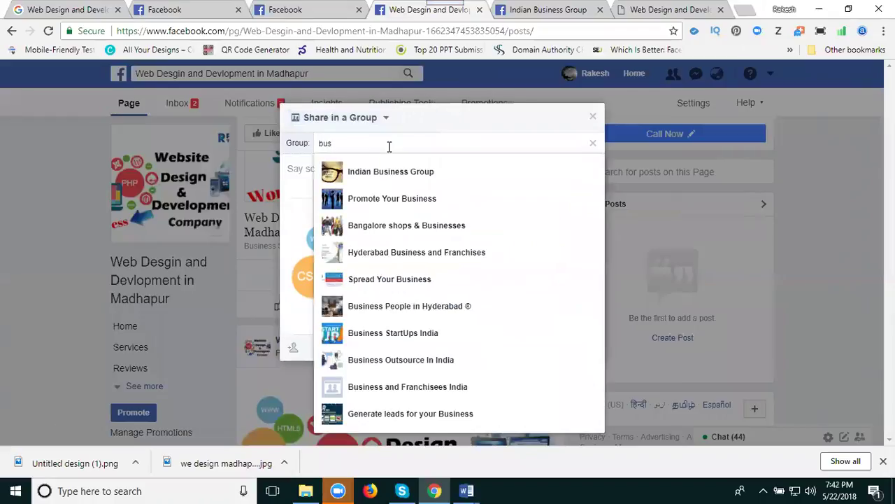
{"action": "left_click", "coordinate": [394, 199]}
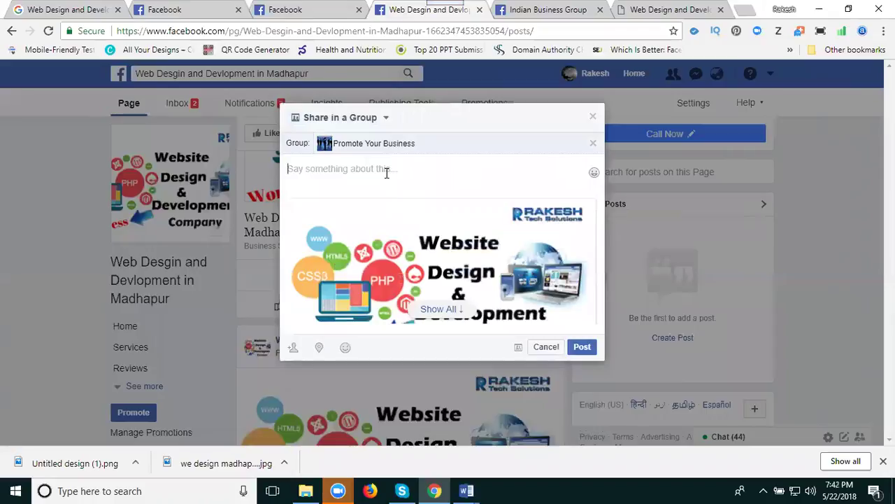
{"action": "type", "text": "Web Design and Development in Hyderabad"}
{"action": "left_click", "coordinate": [586, 369]}
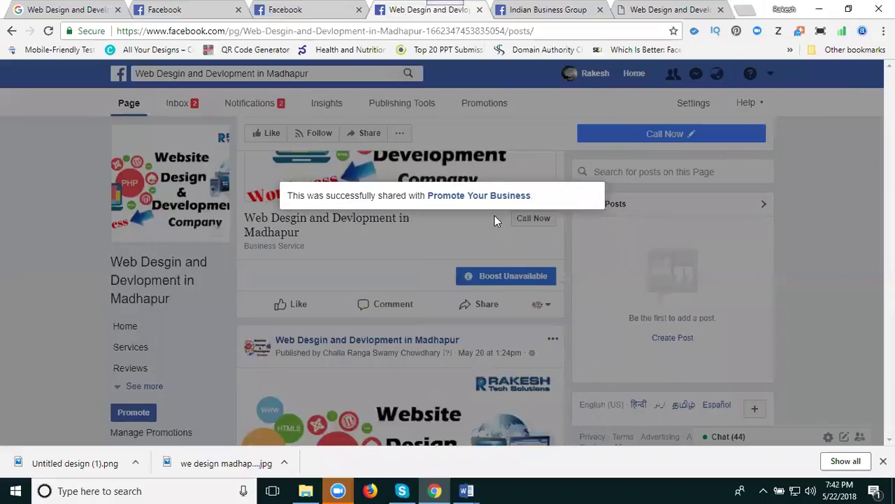
- Open the Promote Your Business group in a new tab and look through its member information and discussion feed for the shared post
{"action": "left_click", "coordinate": [490, 197], "text": "ctrl"}
{"action": "left_click", "coordinate": [570, 10]}
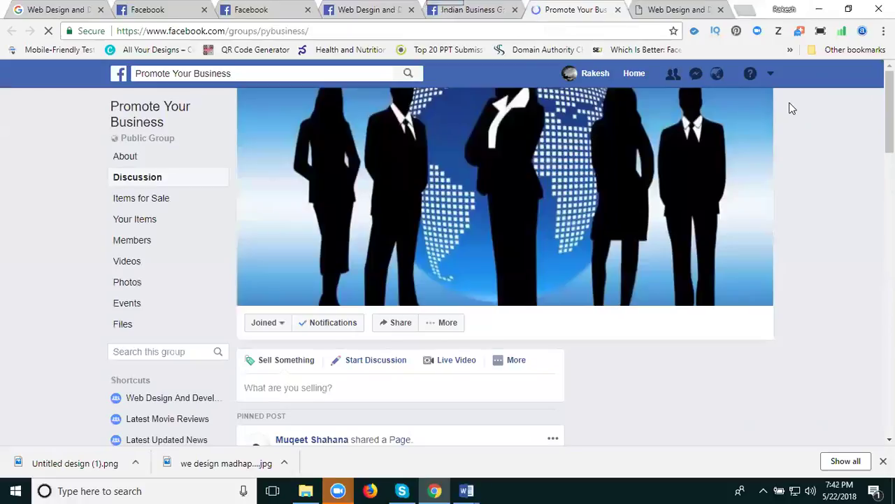
{"action": "scroll", "coordinate": [831, 166], "scroll_direction": "down", "scroll_amount": 1}
{"action": "scroll", "coordinate": [833, 175], "scroll_direction": "down", "scroll_amount": 1}
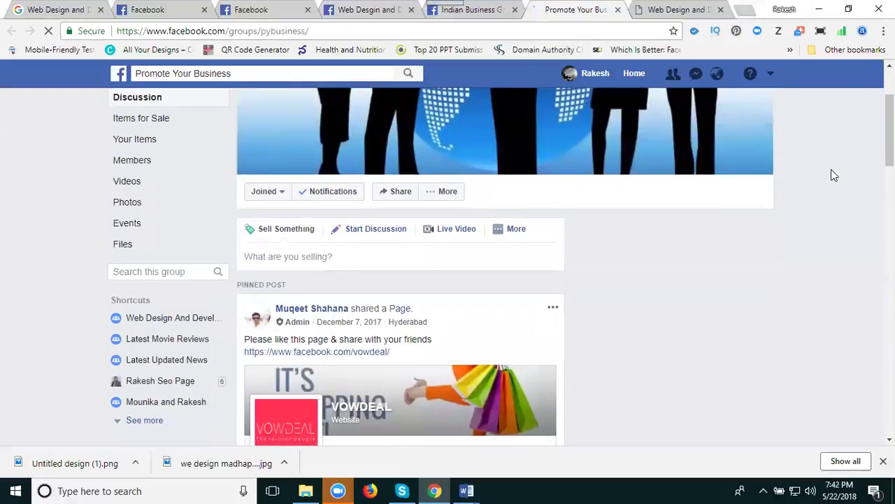
{"action": "scroll", "coordinate": [831, 176], "scroll_direction": "down", "scroll_amount": 4}
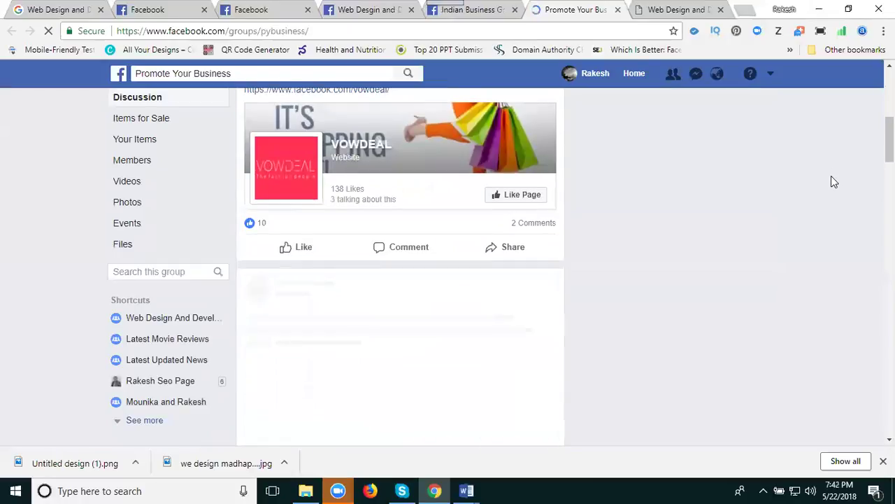
{"action": "scroll", "coordinate": [831, 179], "scroll_direction": "down", "scroll_amount": 2}
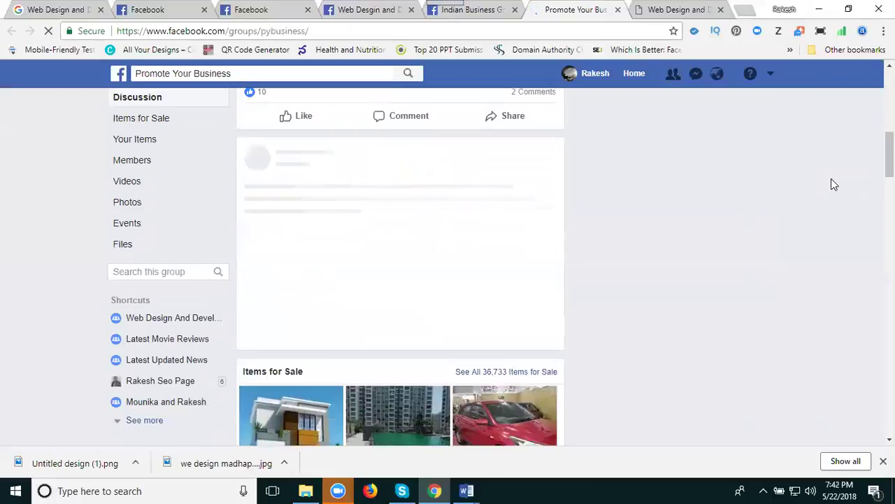
{"action": "scroll", "coordinate": [770, 189], "scroll_direction": "up", "scroll_amount": 3}
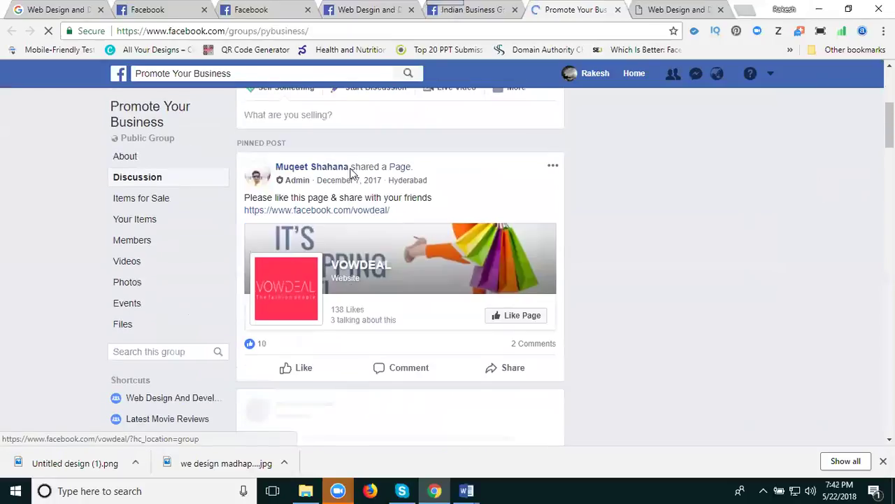
{"action": "scroll", "coordinate": [361, 203], "scroll_direction": "up", "scroll_amount": 1}
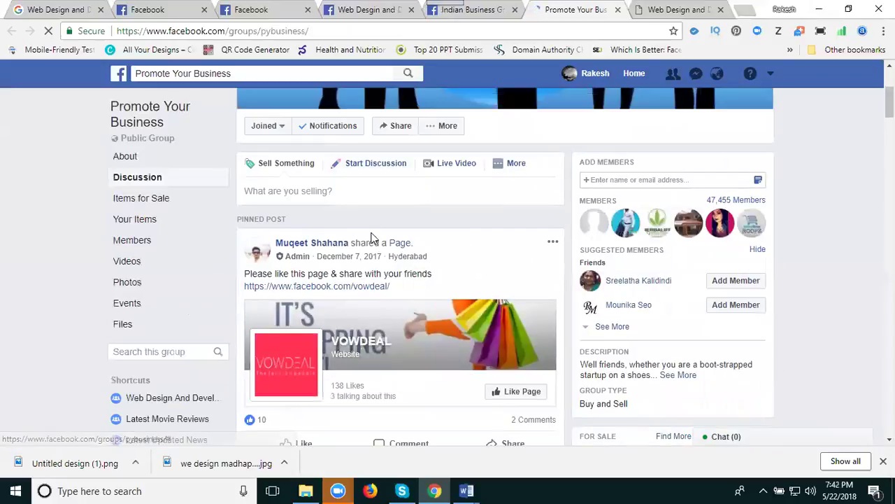
{"action": "scroll", "coordinate": [388, 266], "scroll_direction": "down", "scroll_amount": 3}
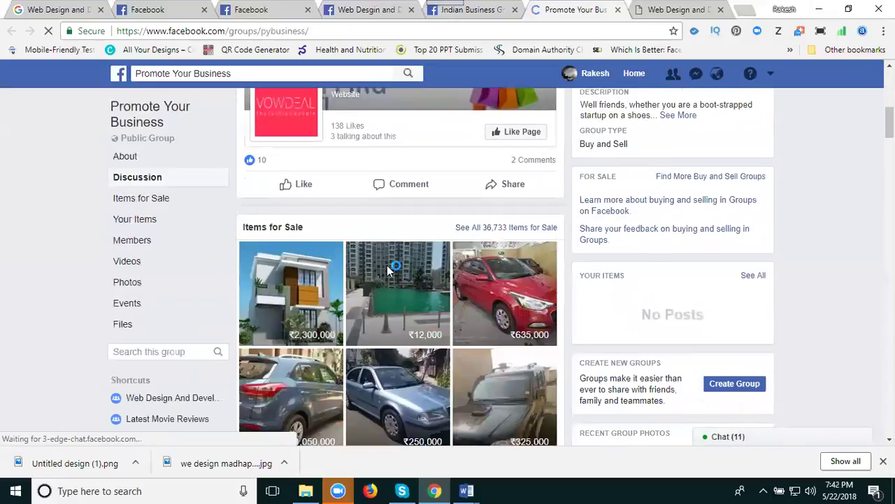
{"action": "scroll", "coordinate": [390, 269], "scroll_direction": "down", "scroll_amount": 8}
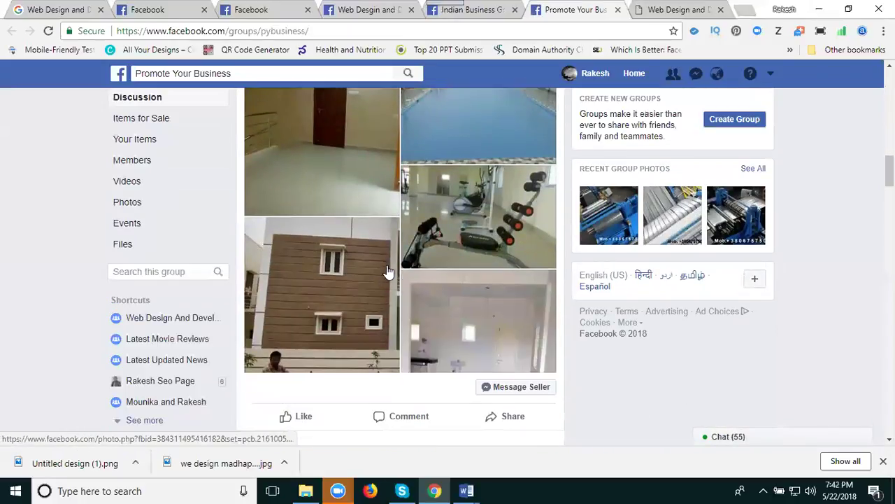
{"action": "scroll", "coordinate": [390, 276], "scroll_direction": "down", "scroll_amount": 6}
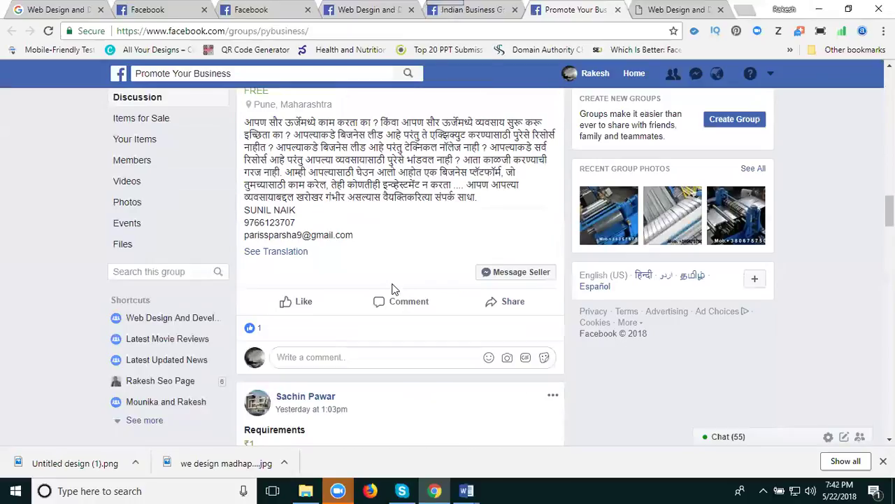
{"action": "scroll", "coordinate": [399, 300], "scroll_direction": "down", "scroll_amount": 3}
{"action": "scroll", "coordinate": [402, 312], "scroll_direction": "down", "scroll_amount": 3}
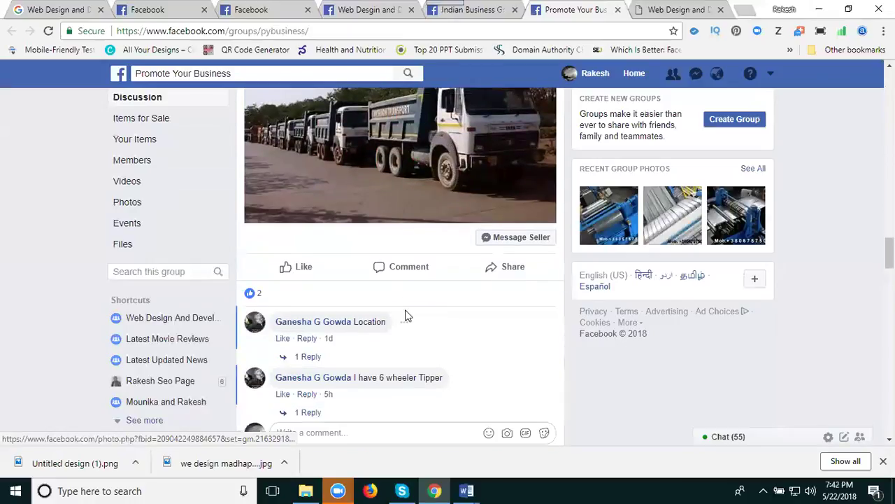
- Locate the shared "Web Design and Development in Hyderabad" post in the group's feed and examine its image, text and Call Now button
{"action": "scroll", "coordinate": [405, 316], "scroll_direction": "up", "scroll_amount": 16}
{"action": "scroll", "coordinate": [406, 316], "scroll_direction": "up", "scroll_amount": 6}
{"action": "left_click", "coordinate": [371, 235]}
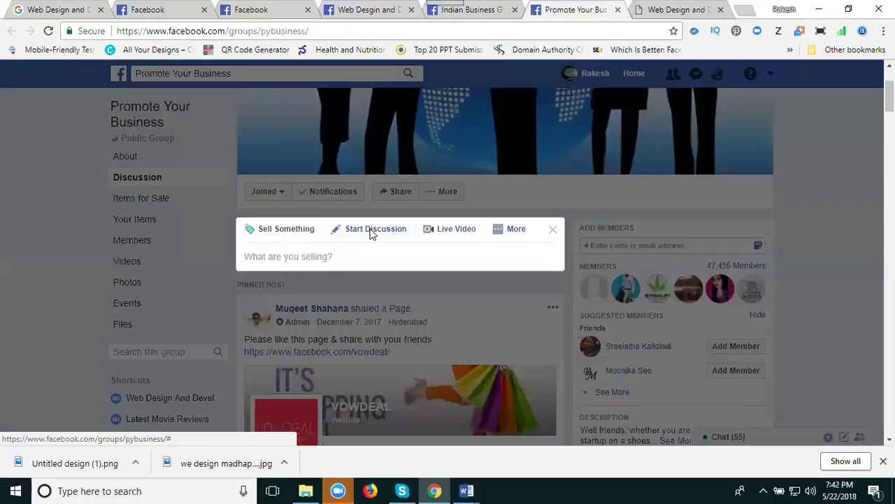
{"action": "left_click", "coordinate": [801, 238]}
{"action": "scroll", "coordinate": [801, 238], "scroll_direction": "down", "scroll_amount": 9}
{"action": "scroll", "coordinate": [798, 330], "scroll_direction": "down", "scroll_amount": 15}
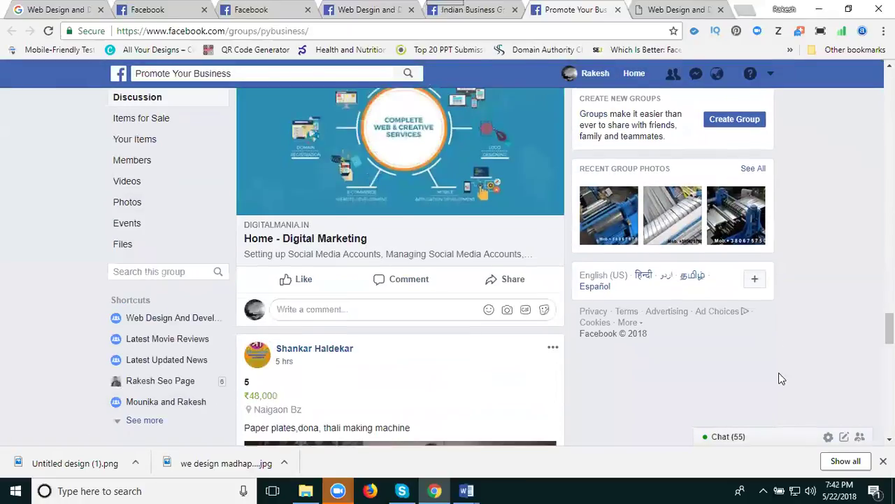
{"action": "scroll", "coordinate": [782, 378], "scroll_direction": "up", "scroll_amount": 15}
{"action": "scroll", "coordinate": [781, 378], "scroll_direction": "up", "scroll_amount": 1}
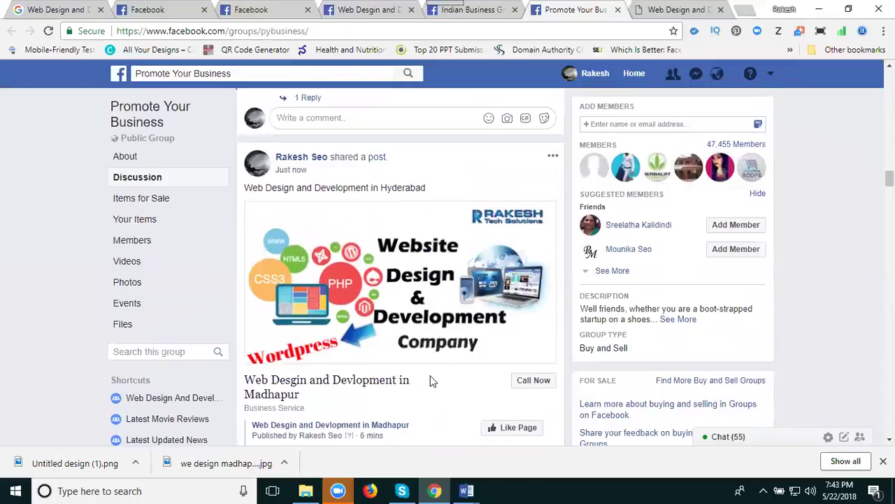
{"action": "scroll", "coordinate": [455, 322], "scroll_direction": "down", "scroll_amount": 1}
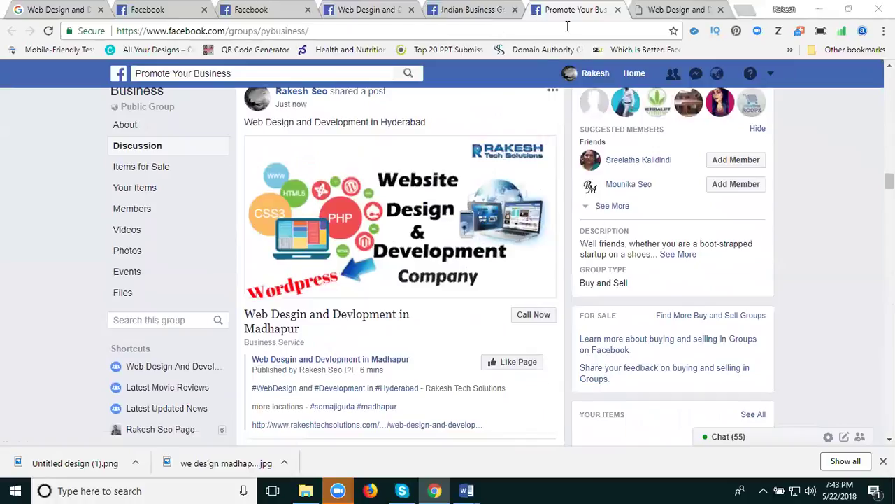
- Review the shared post in Indian Business Group again and return to the page's posts
{"action": "left_click", "coordinate": [479, 10]}
{"action": "scroll", "coordinate": [535, 241], "scroll_direction": "down", "scroll_amount": 2}
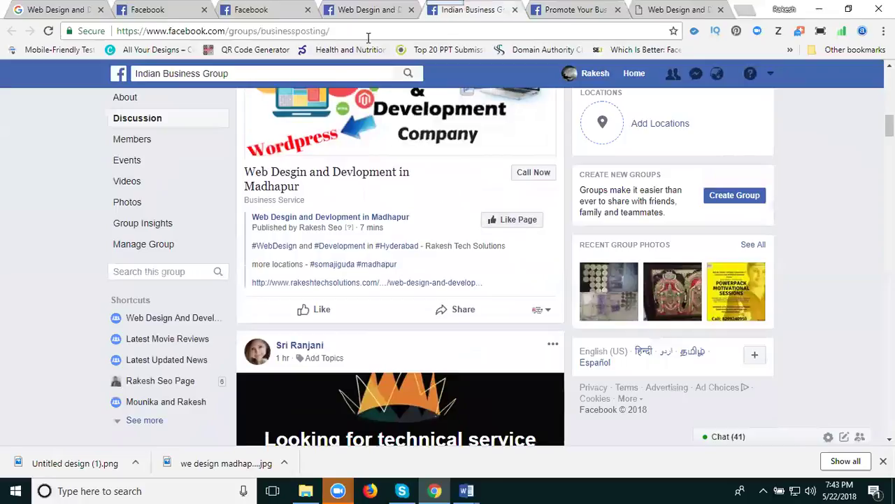
{"action": "left_click", "coordinate": [364, 15]}
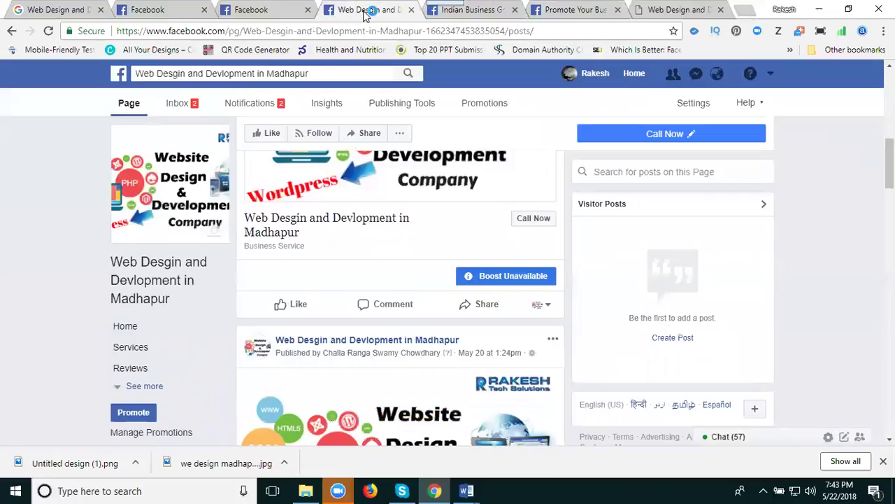